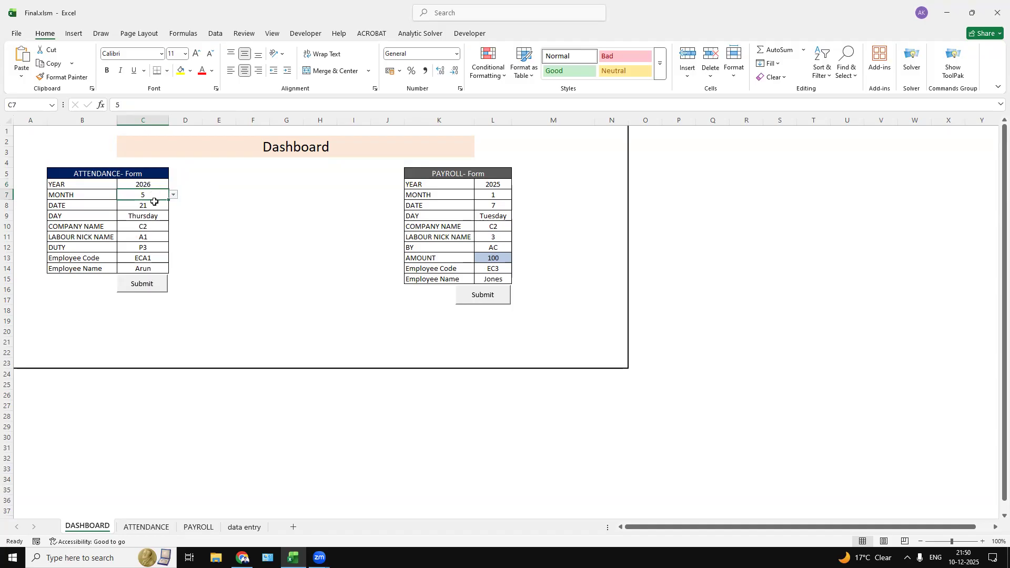
Set the date in the attendance form to 22.
{"action": "left_click", "coordinate": [151, 218]}
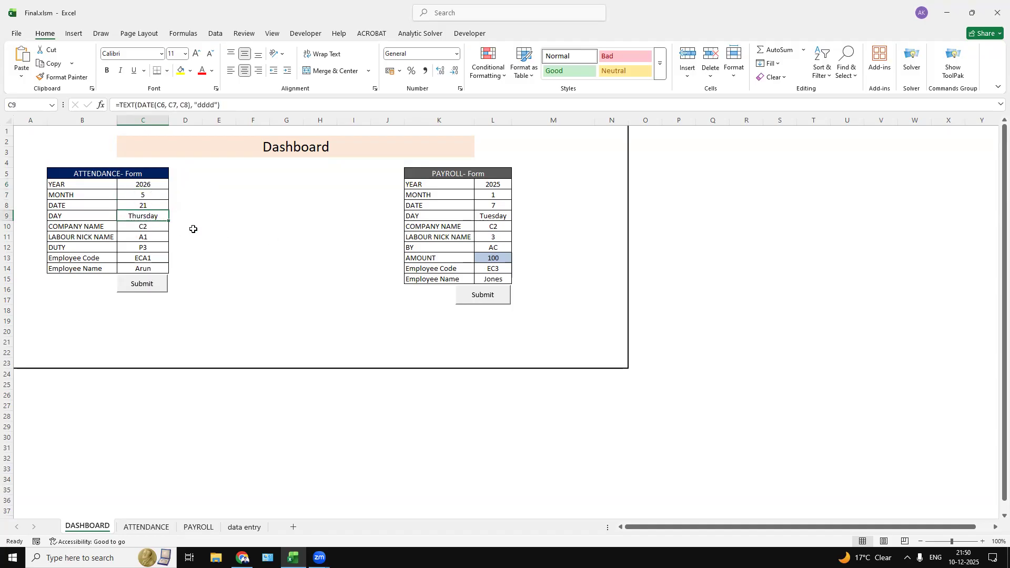
{"action": "left_click", "coordinate": [159, 204]}
{"action": "left_click", "coordinate": [172, 205]}
{"action": "left_click", "coordinate": [158, 222]}
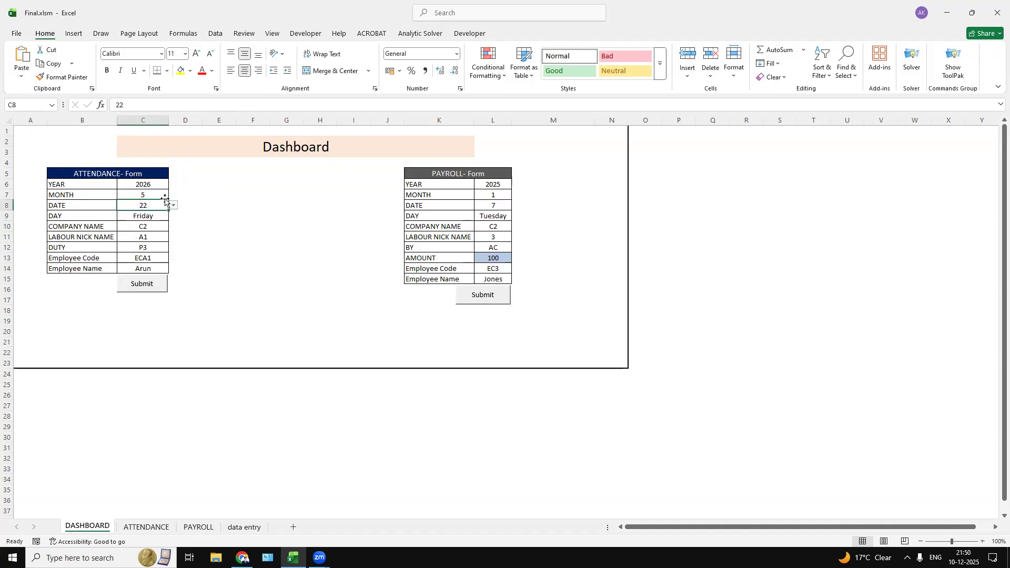
{"action": "left_click", "coordinate": [184, 222]}
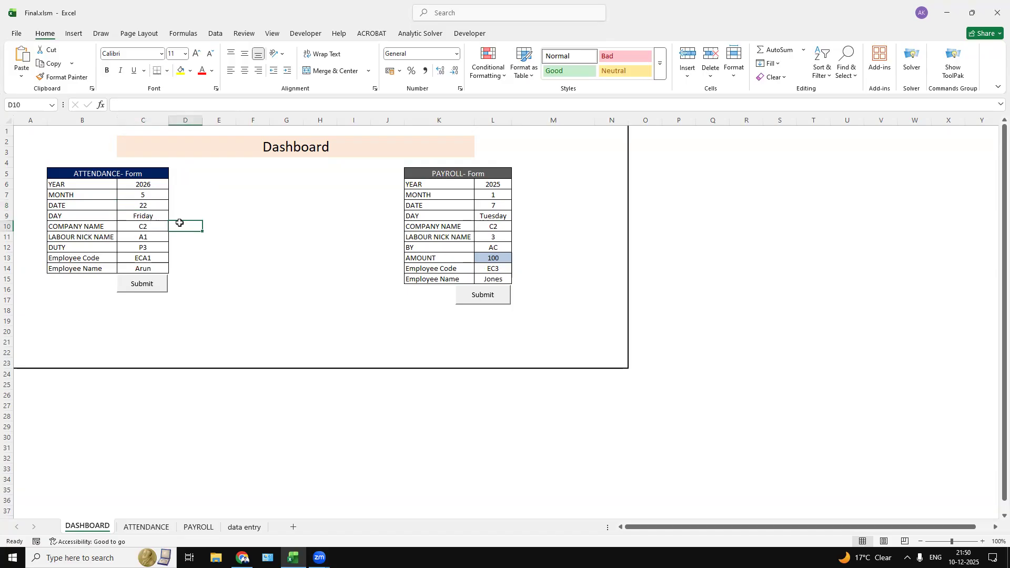
Choose C1 as the company name in the attendance form.
{"action": "left_click", "coordinate": [144, 227]}
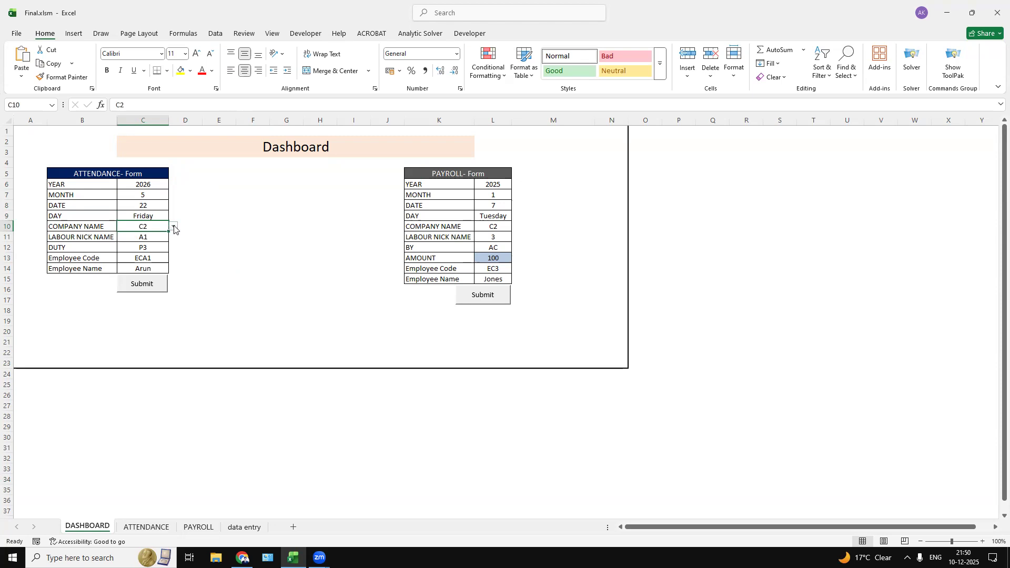
{"action": "left_click", "coordinate": [174, 226]}
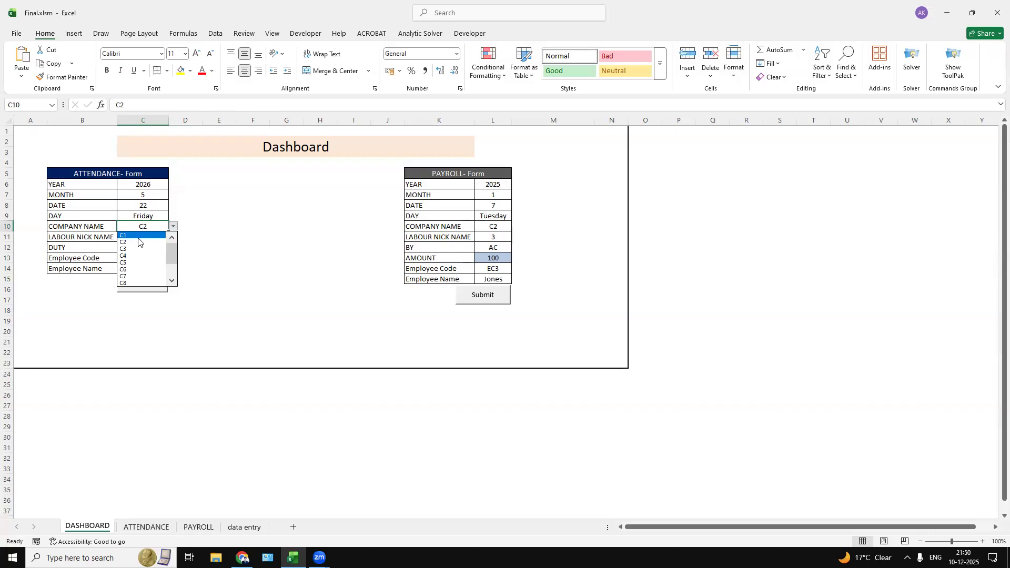
{"action": "left_click", "coordinate": [138, 237]}
{"action": "left_click", "coordinate": [196, 261]}
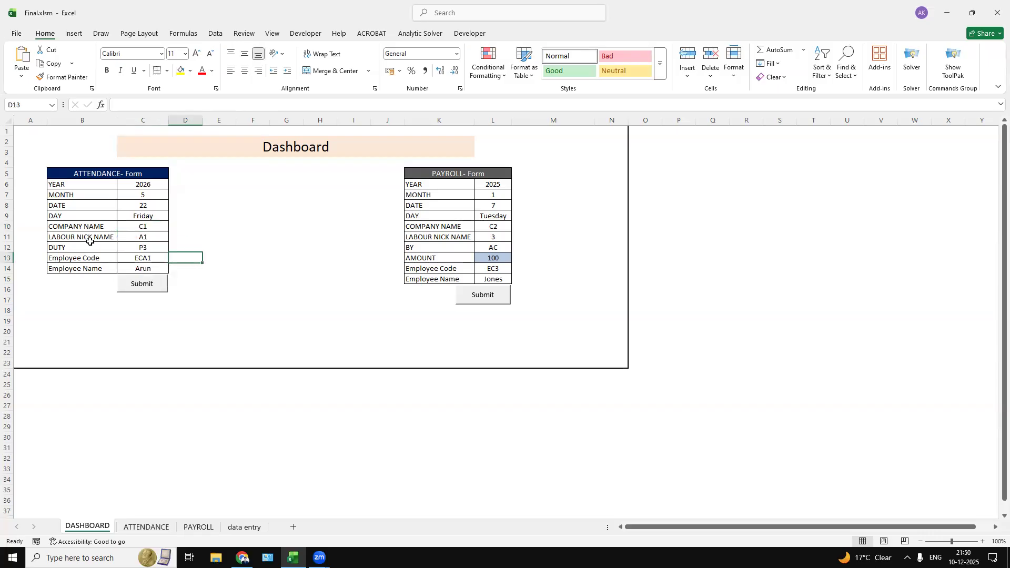
{"action": "left_click", "coordinate": [158, 237]}
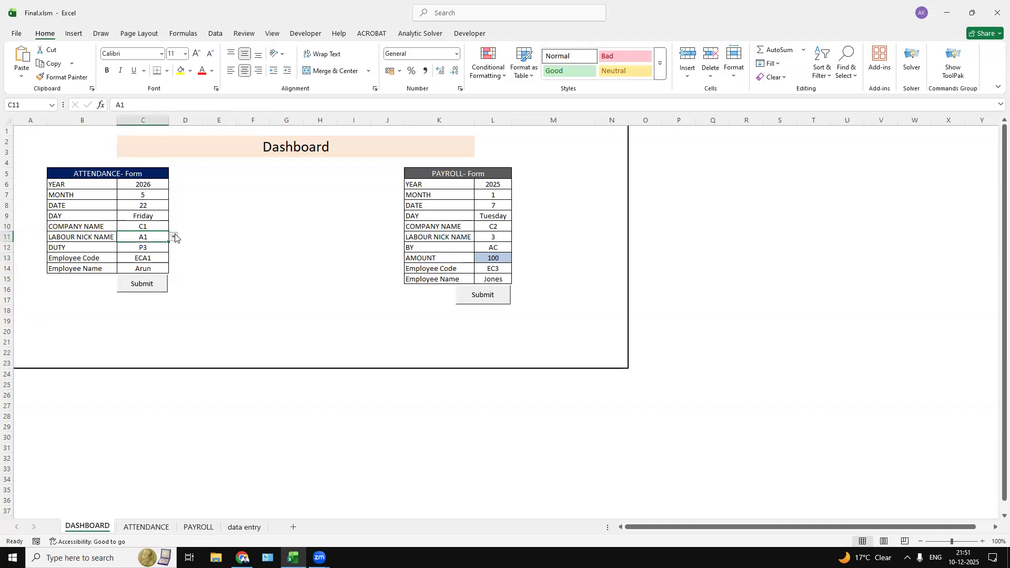
Set the duty in the attendance form to P.
{"action": "left_click", "coordinate": [151, 249]}
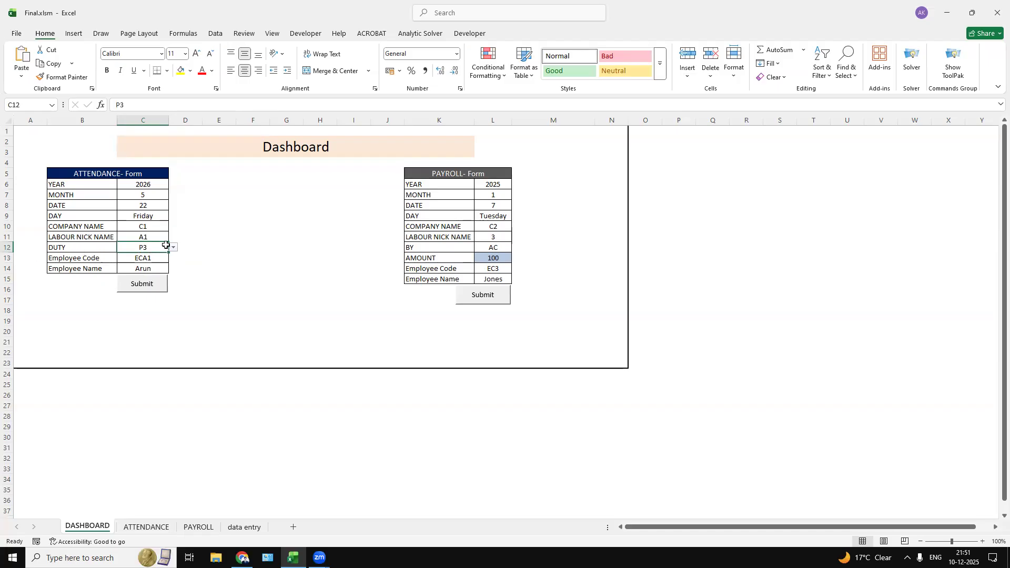
{"action": "left_click", "coordinate": [175, 250]}
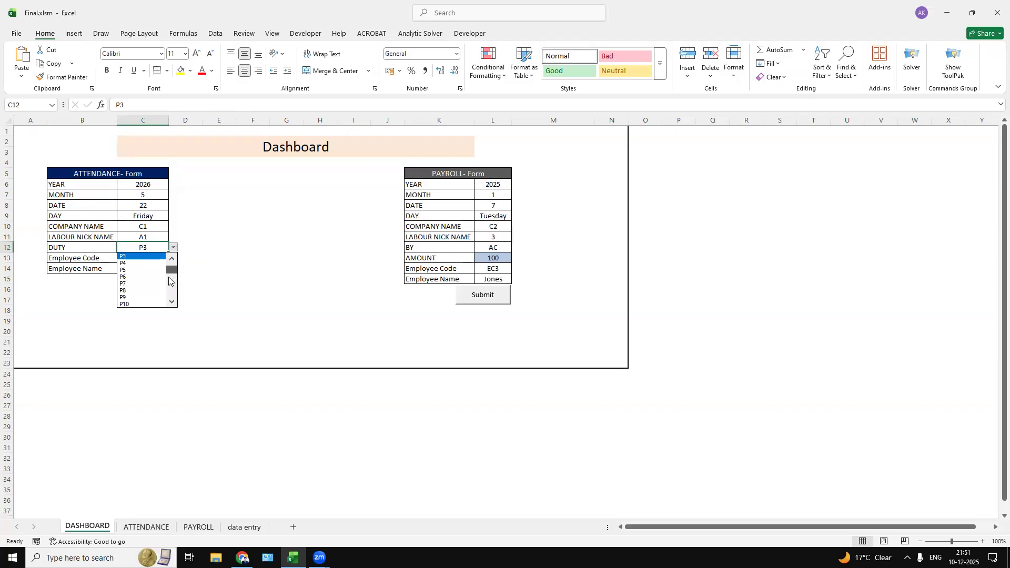
{"action": "scroll", "coordinate": [171, 281], "scroll_direction": "down", "scroll_amount": 5}
{"action": "scroll", "coordinate": [153, 297], "scroll_direction": "down", "scroll_amount": 2}
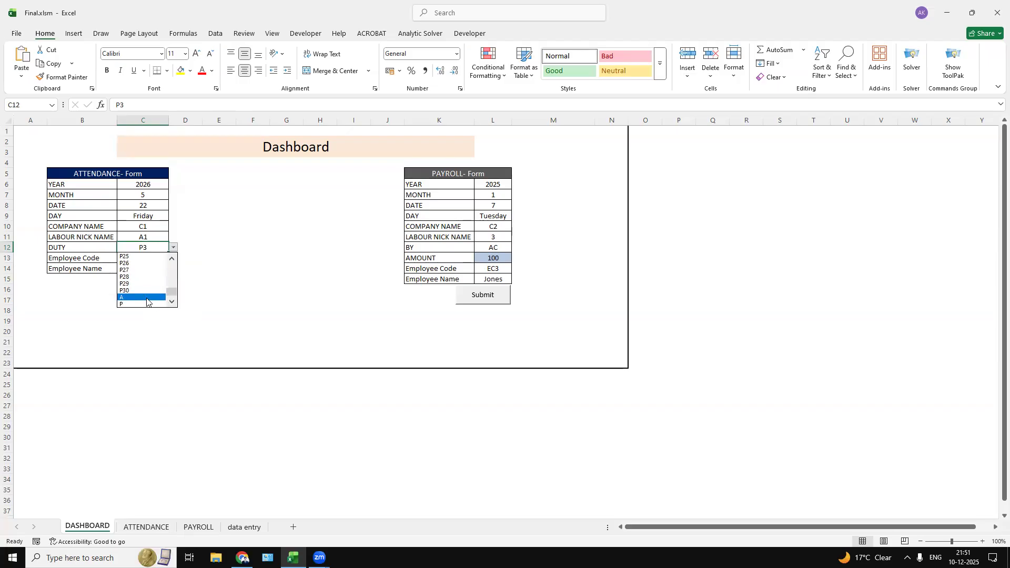
{"action": "left_click", "coordinate": [139, 304]}
{"action": "left_click", "coordinate": [211, 269]}
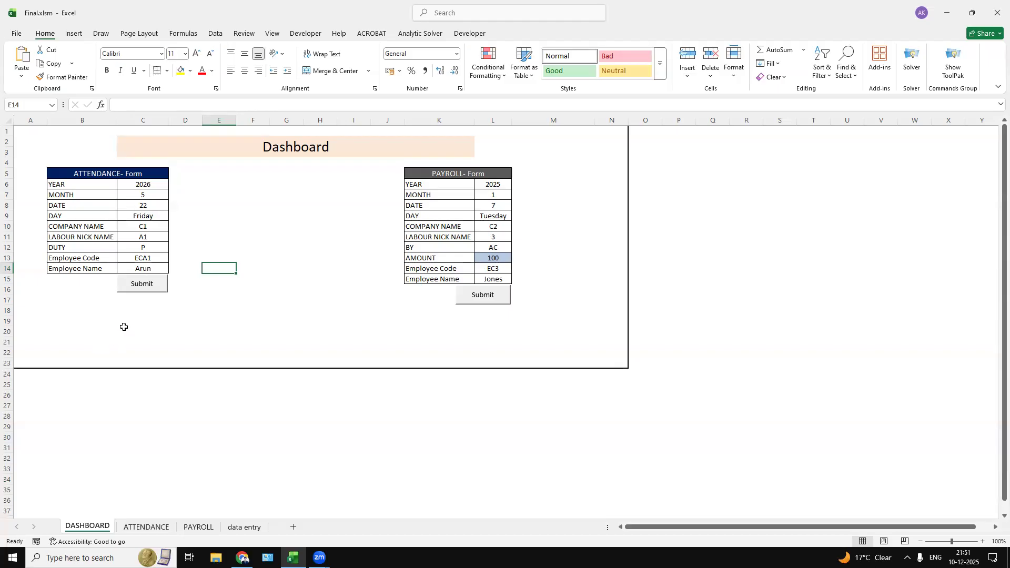
Submit the attendance form and check the recorded entry on the ATTENDANCE sheet.
{"action": "left_click", "coordinate": [148, 287]}
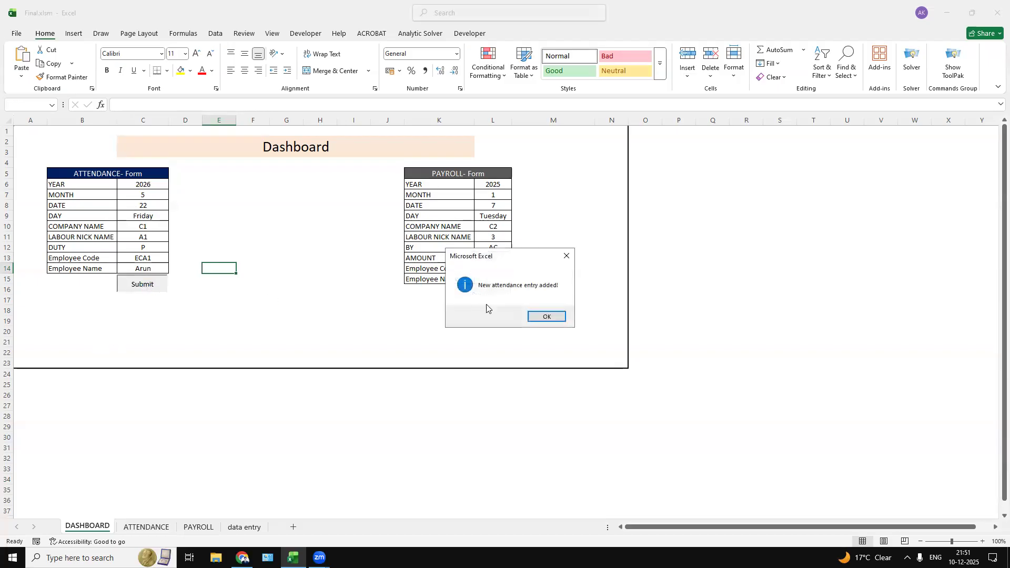
{"action": "left_click", "coordinate": [561, 317]}
{"action": "left_click", "coordinate": [146, 526]}
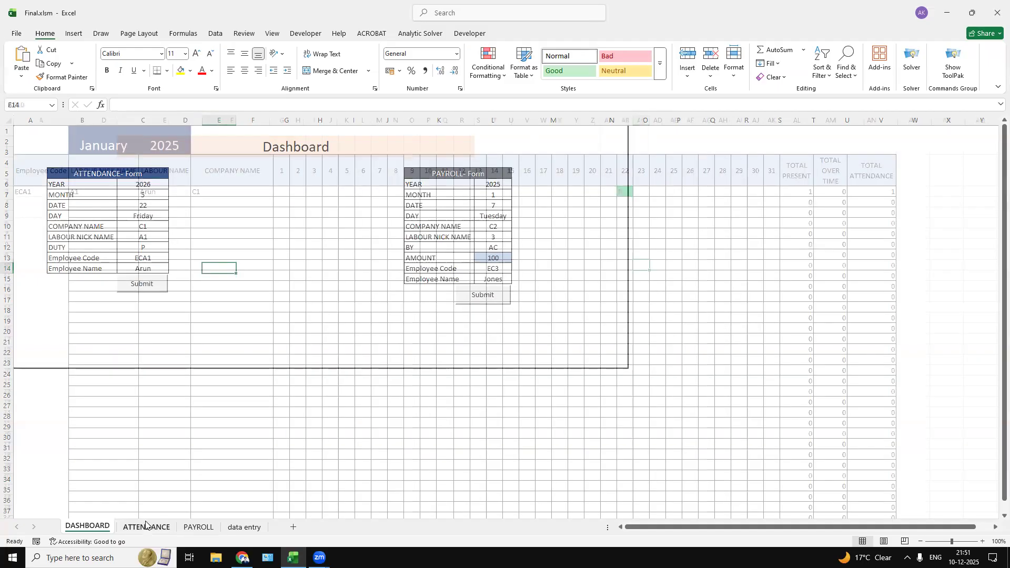
{"action": "left_click_drag", "start_coordinate": [18, 192], "coordinate": [205, 187]}
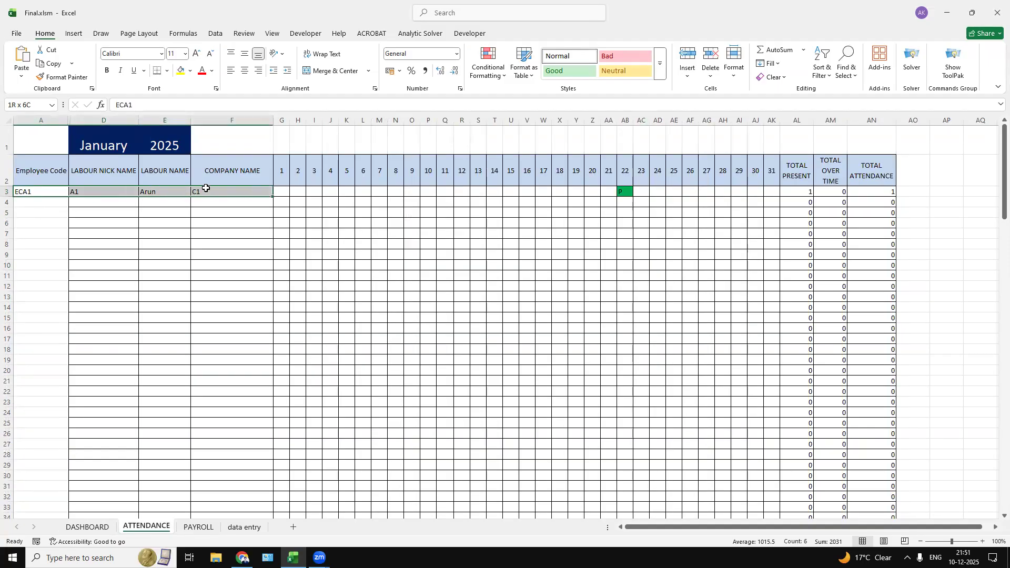
{"action": "left_click", "coordinate": [196, 250]}
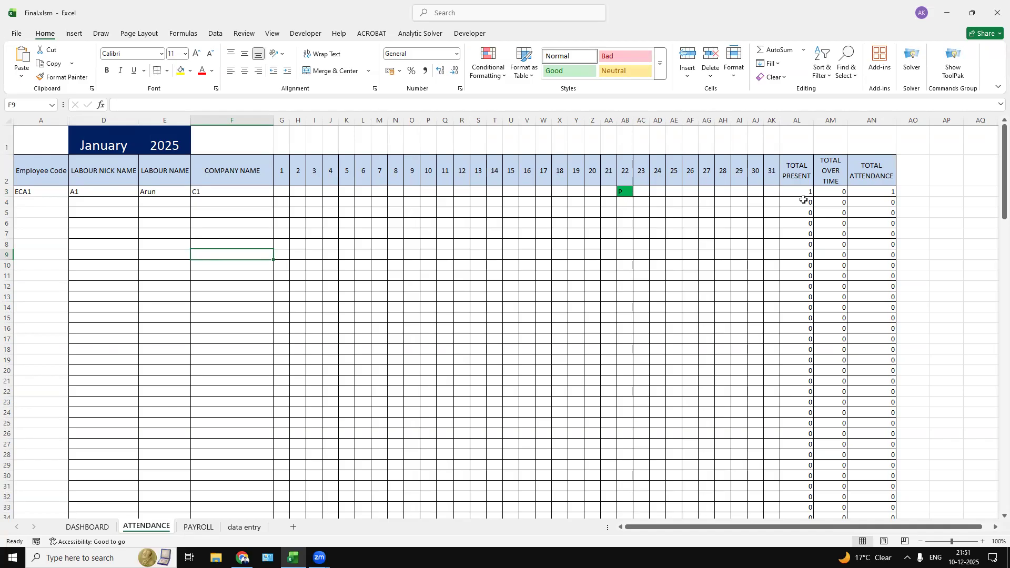
Return to the DASHBOARD sheet and set the attendance form's date to 23.
{"action": "left_click", "coordinate": [88, 527]}
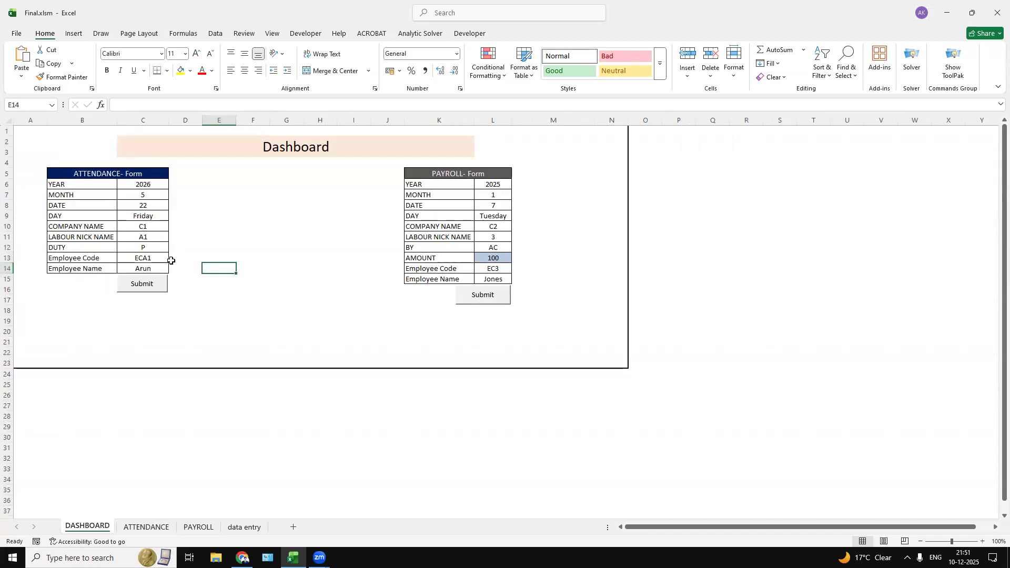
{"action": "left_click", "coordinate": [160, 217]}
{"action": "left_click", "coordinate": [158, 205]}
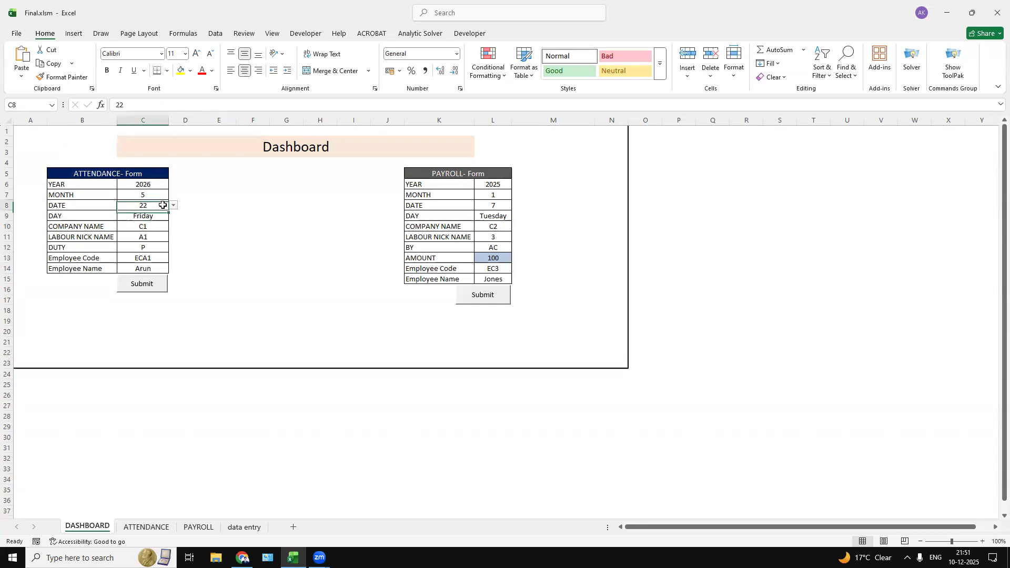
{"action": "left_click", "coordinate": [174, 206]}
{"action": "left_click", "coordinate": [147, 221]}
{"action": "left_click", "coordinate": [209, 220]}
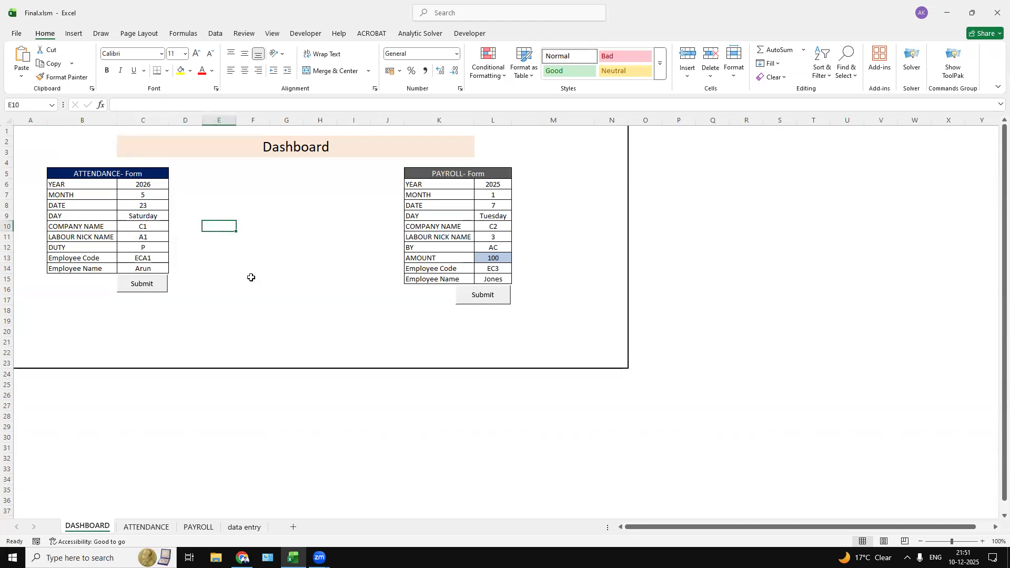
Set the duty in the attendance form to A for the same employee.
{"action": "left_click", "coordinate": [157, 247]}
{"action": "left_click", "coordinate": [174, 247]}
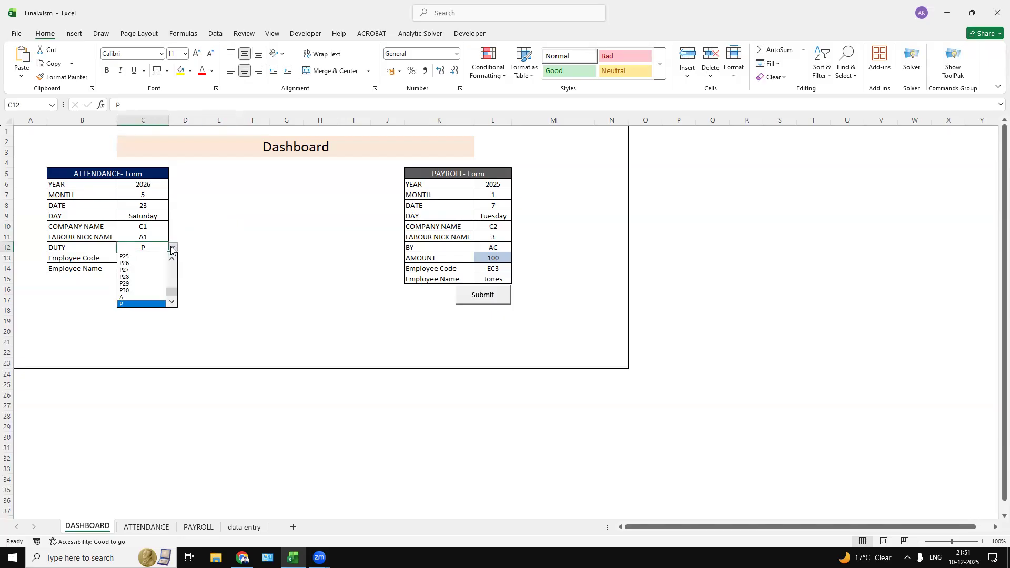
{"action": "left_click", "coordinate": [150, 298]}
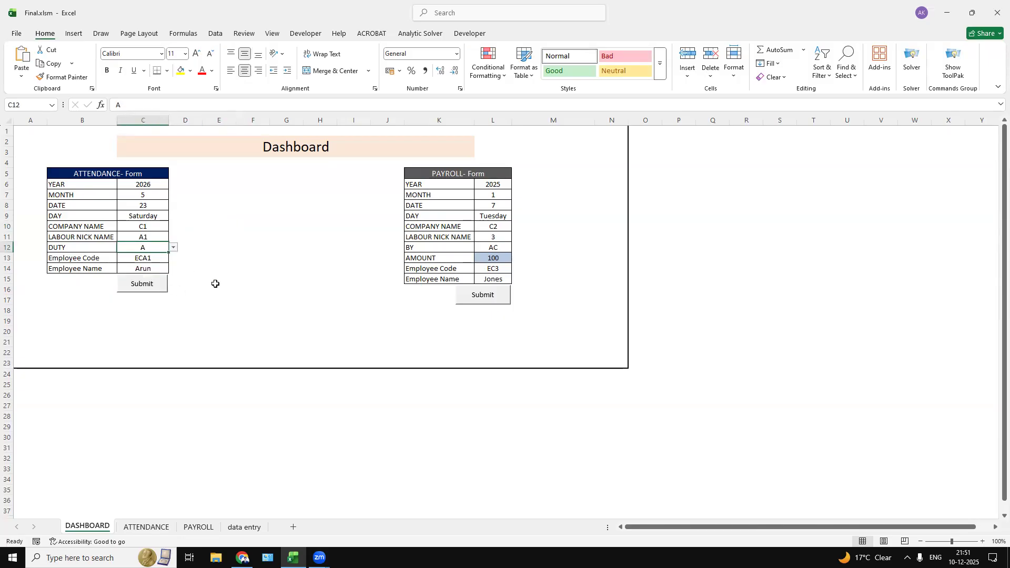
{"action": "left_click", "coordinate": [216, 289]}
Submit the attendance form for day 23 and check the employee's row and totals on the ATTENDANCE sheet.
{"action": "left_click", "coordinate": [164, 287]}
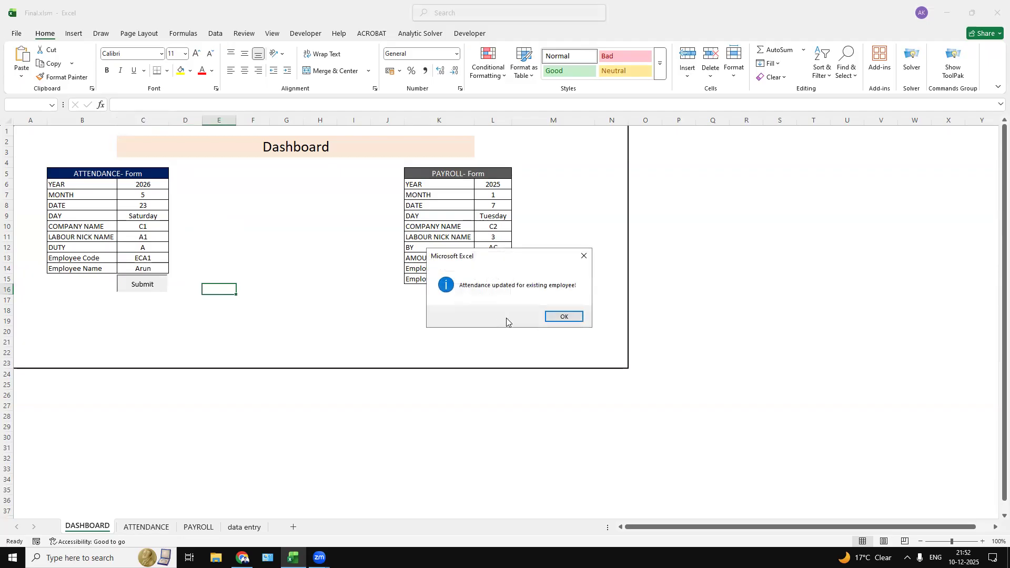
{"action": "left_click", "coordinate": [558, 317]}
{"action": "left_click", "coordinate": [146, 527]}
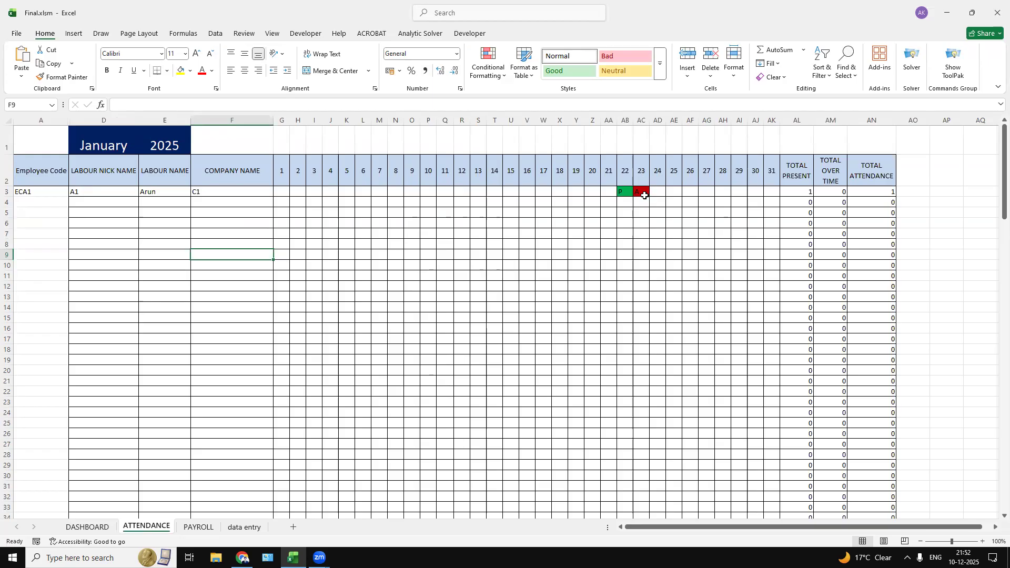
{"action": "left_click", "coordinate": [95, 526]}
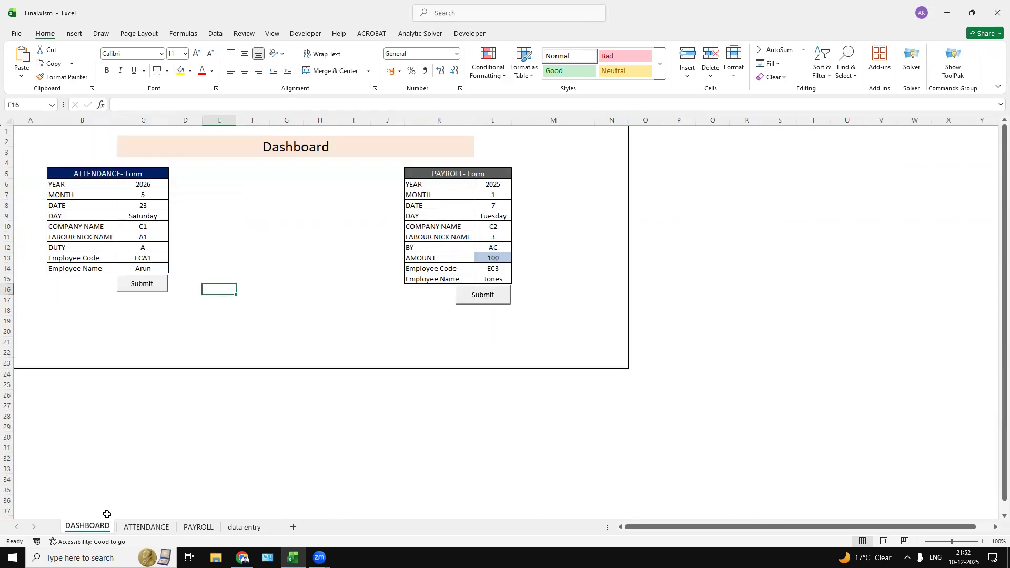
{"action": "left_click", "coordinate": [147, 527]}
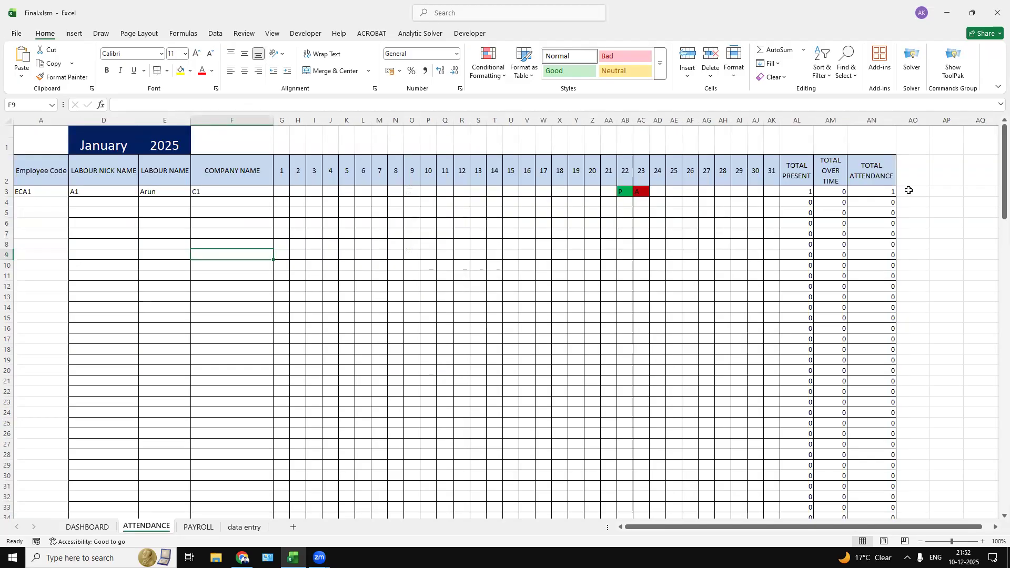
Return to the DASHBOARD sheet and choose labour nick name 2 in the attendance form.
{"action": "left_click", "coordinate": [90, 528]}
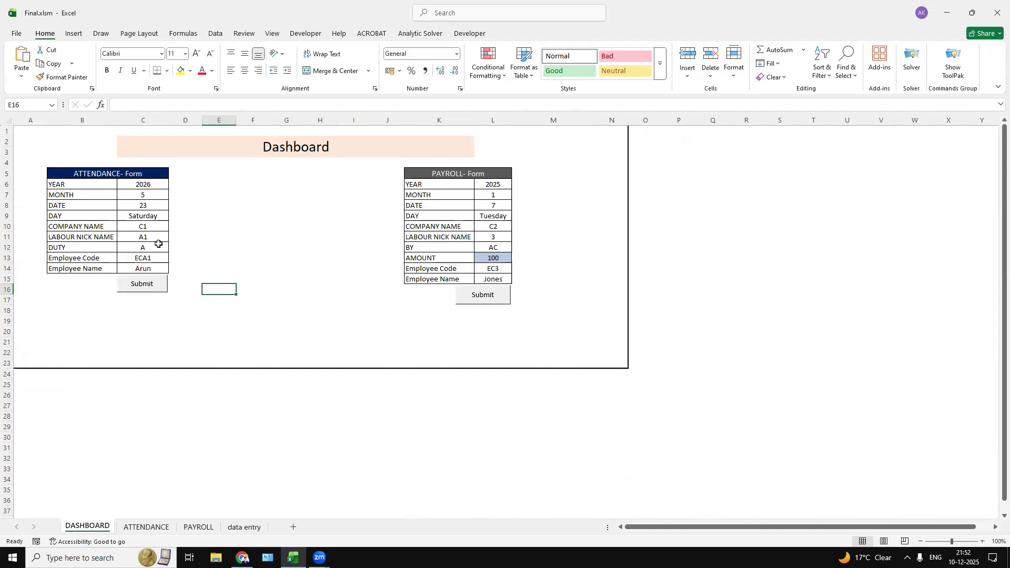
{"action": "left_click", "coordinate": [152, 236]}
{"action": "left_click", "coordinate": [173, 236]}
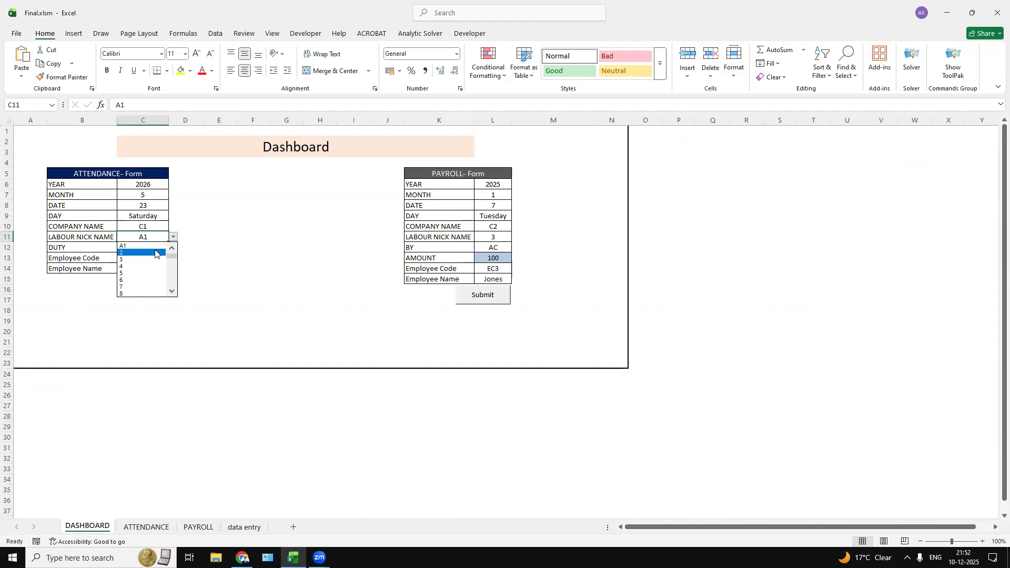
{"action": "left_click", "coordinate": [155, 253]}
{"action": "left_click", "coordinate": [246, 256]}
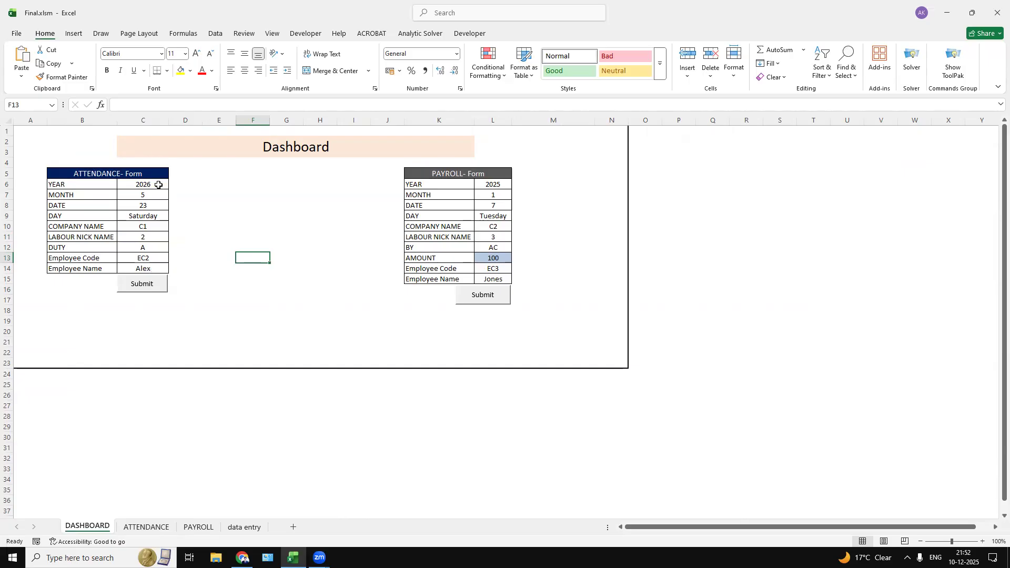
Set the date in the attendance form to 26.
{"action": "left_click", "coordinate": [164, 208]}
{"action": "left_click", "coordinate": [173, 205]}
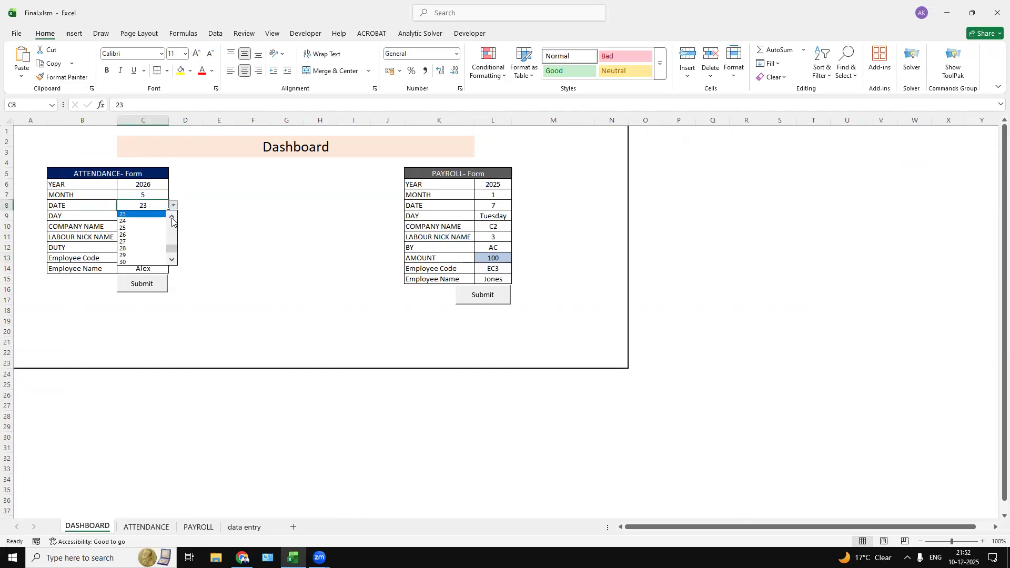
{"action": "left_click", "coordinate": [141, 235]}
{"action": "left_click", "coordinate": [217, 229]}
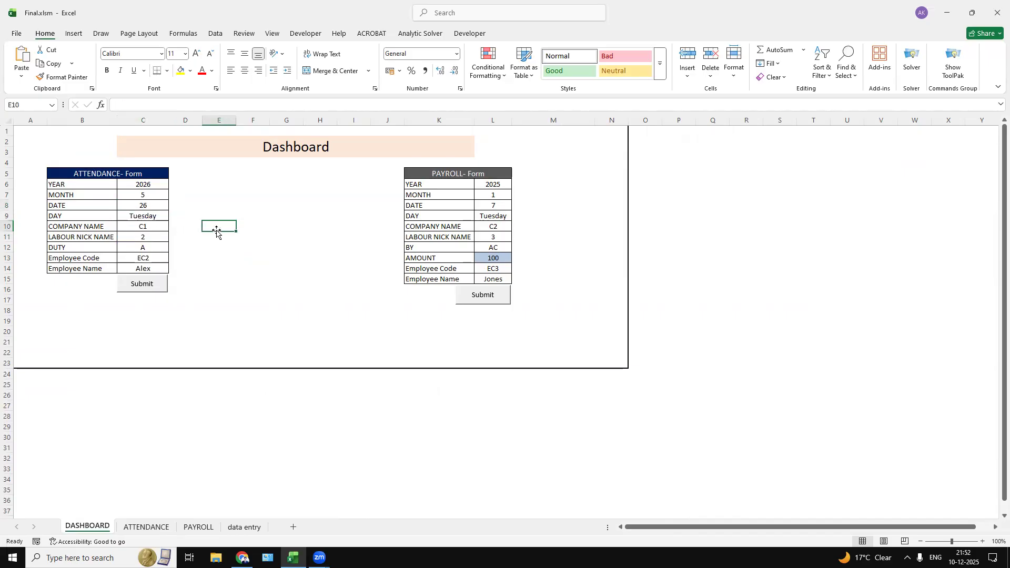
Set the duty for labour nick name 2 to P in the attendance form.
{"action": "left_click", "coordinate": [151, 250]}
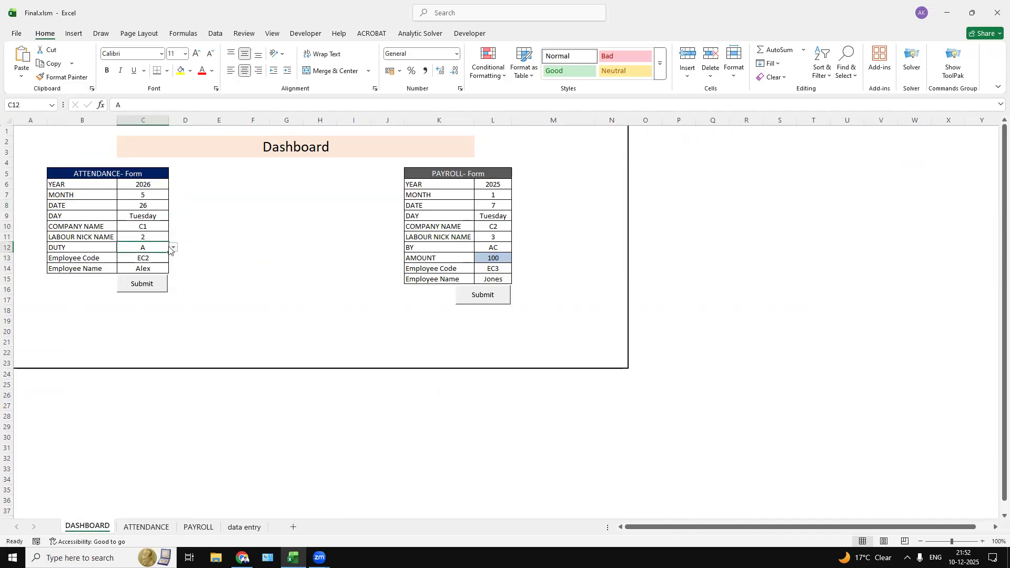
{"action": "key", "text": "alt+Down"}
{"action": "left_click", "coordinate": [145, 299]}
{"action": "left_click", "coordinate": [240, 269]}
Submit the attendance for labour nick name 2, check it on the ATTENDANCE sheet, and return to the DASHBOARD sheet.
{"action": "left_click", "coordinate": [162, 287]}
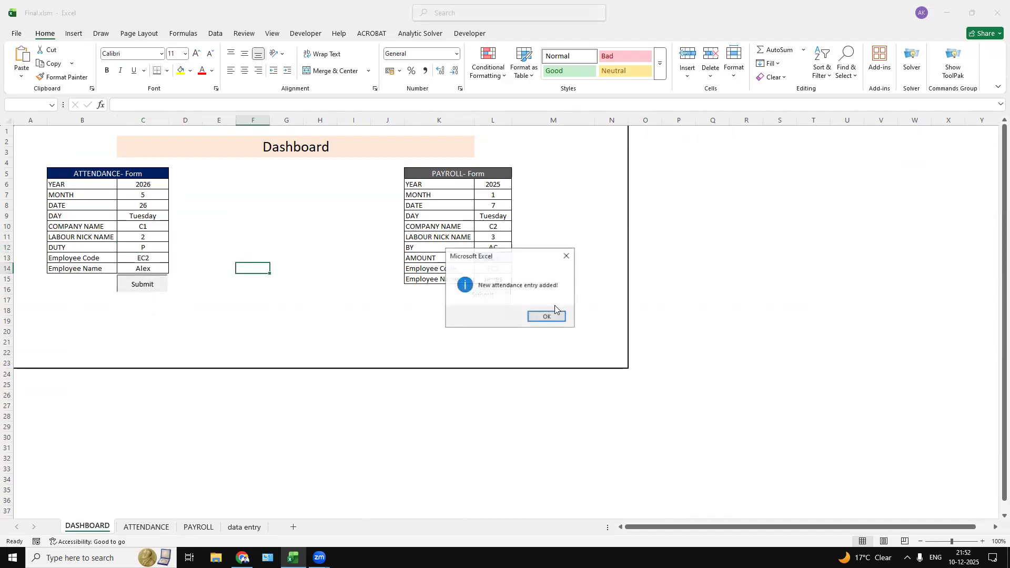
{"action": "left_click", "coordinate": [529, 313]}
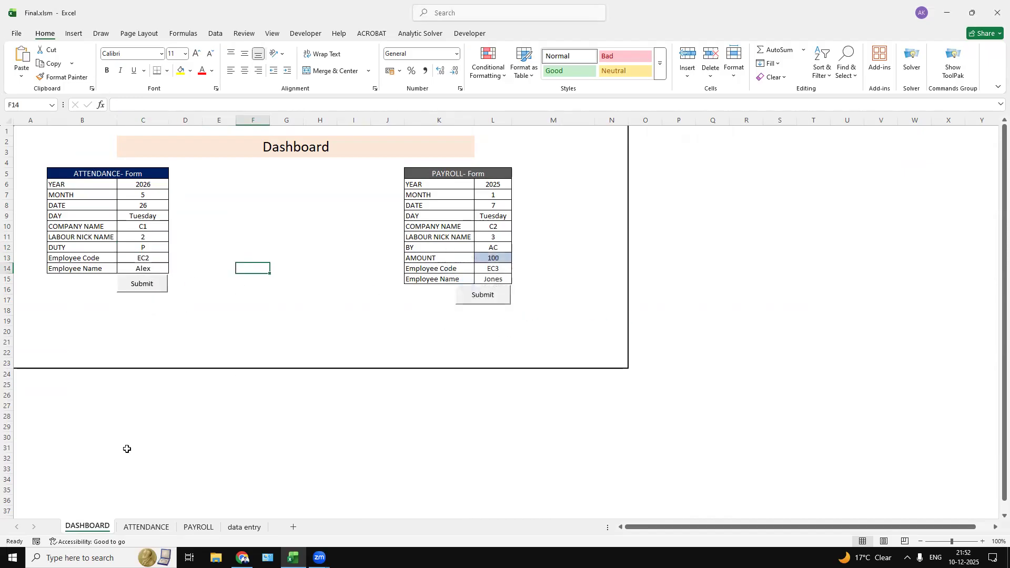
{"action": "left_click", "coordinate": [152, 527]}
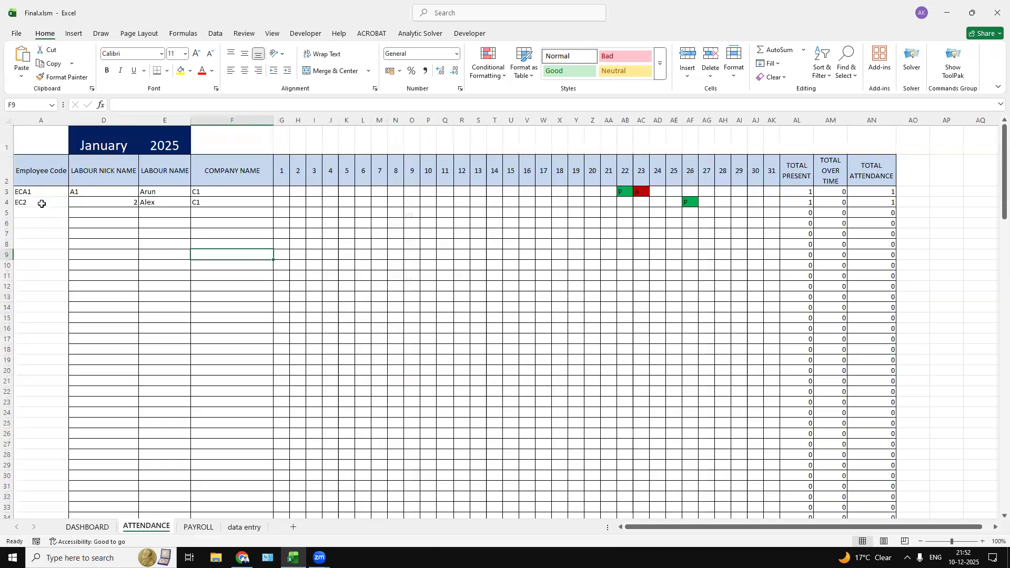
{"action": "left_click", "coordinate": [212, 204]}
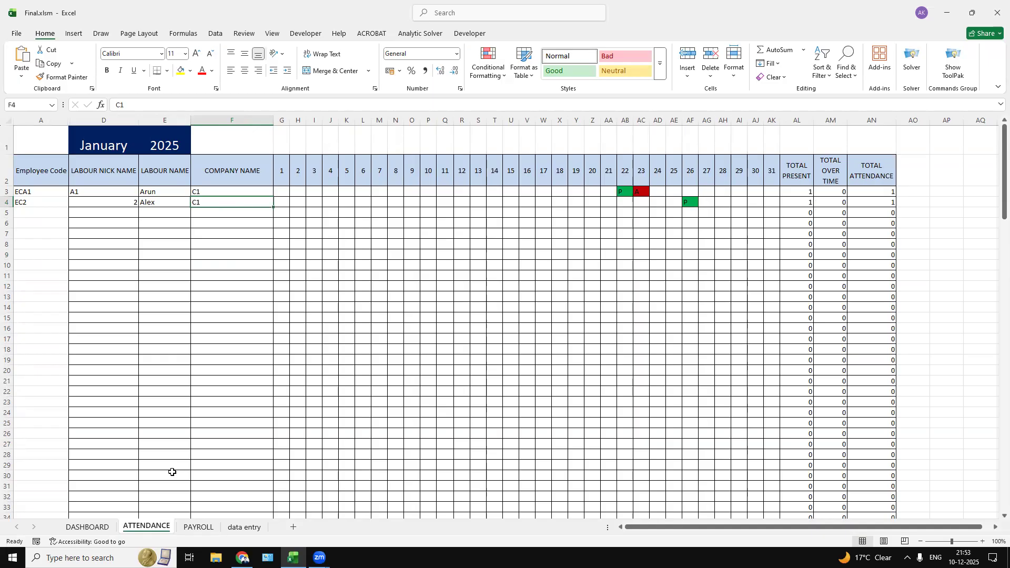
{"action": "left_click", "coordinate": [71, 527]}
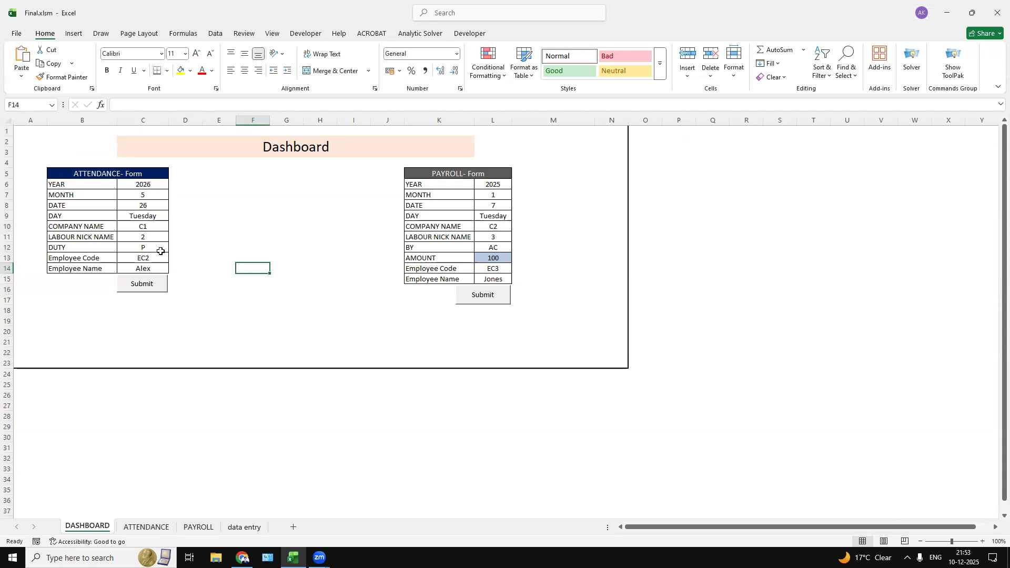
Set the date in the attendance form to 27 for labour nick name 2.
{"action": "left_click", "coordinate": [158, 245]}
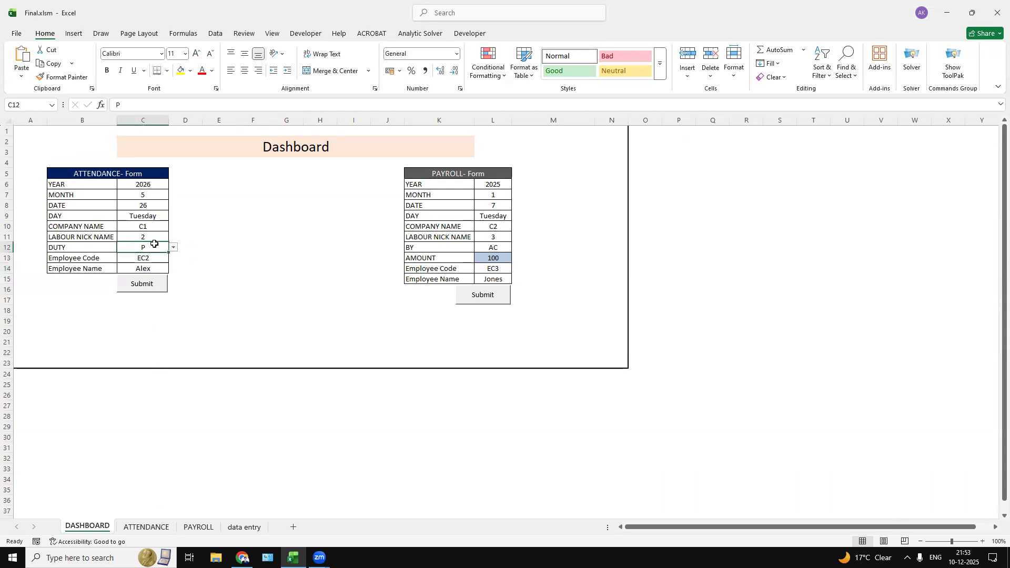
{"action": "left_click", "coordinate": [173, 249]}
{"action": "left_click", "coordinate": [220, 229]}
{"action": "left_click", "coordinate": [155, 205]}
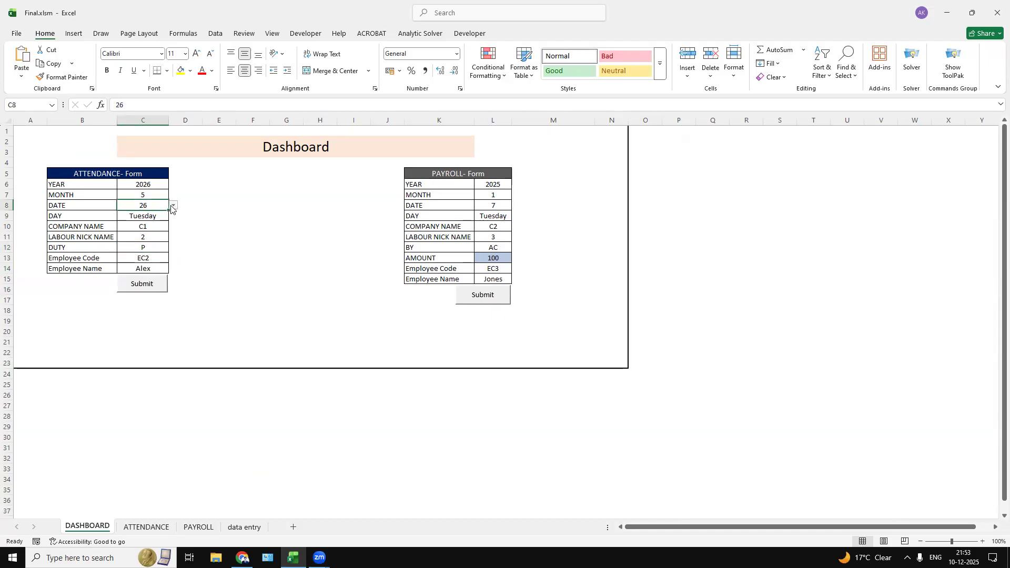
{"action": "left_click", "coordinate": [173, 206]}
{"action": "left_click", "coordinate": [153, 235]}
Set the duty in the attendance form to P2.
{"action": "left_click", "coordinate": [151, 246]}
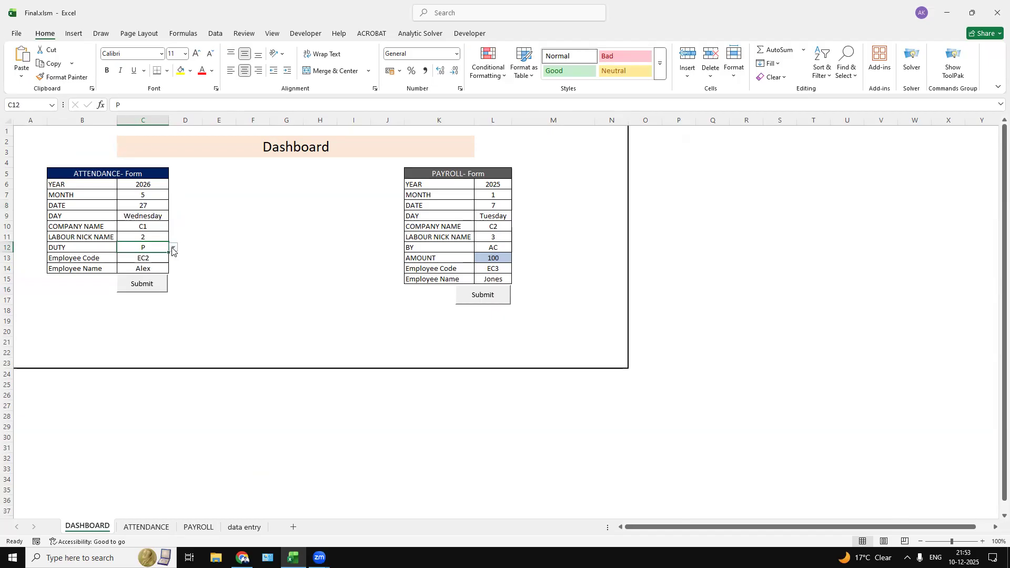
{"action": "left_click", "coordinate": [173, 248]}
{"action": "scroll", "coordinate": [172, 265], "scroll_direction": "down", "scroll_amount": 5}
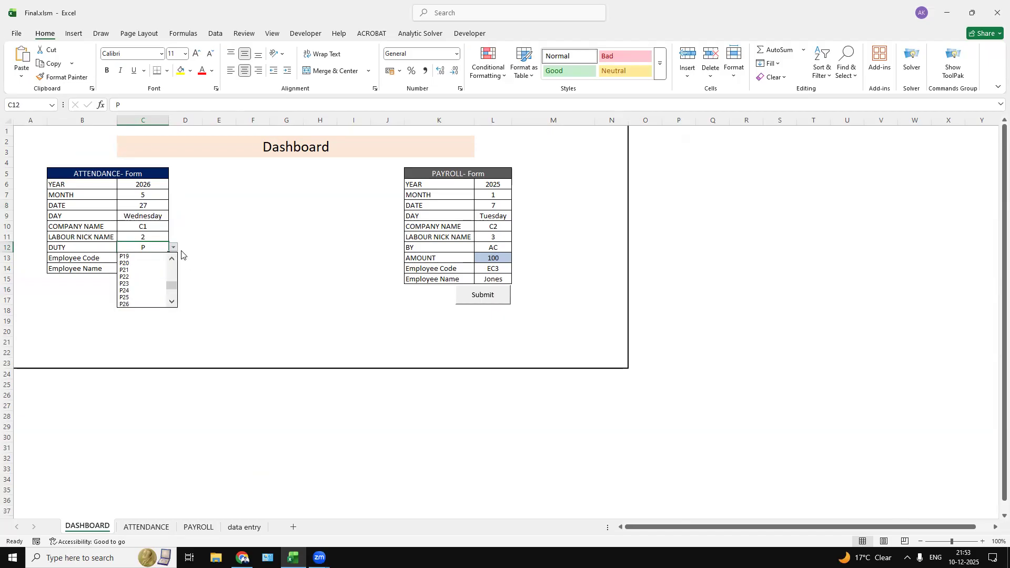
{"action": "left_click_drag", "start_coordinate": [172, 285], "coordinate": [178, 263]}
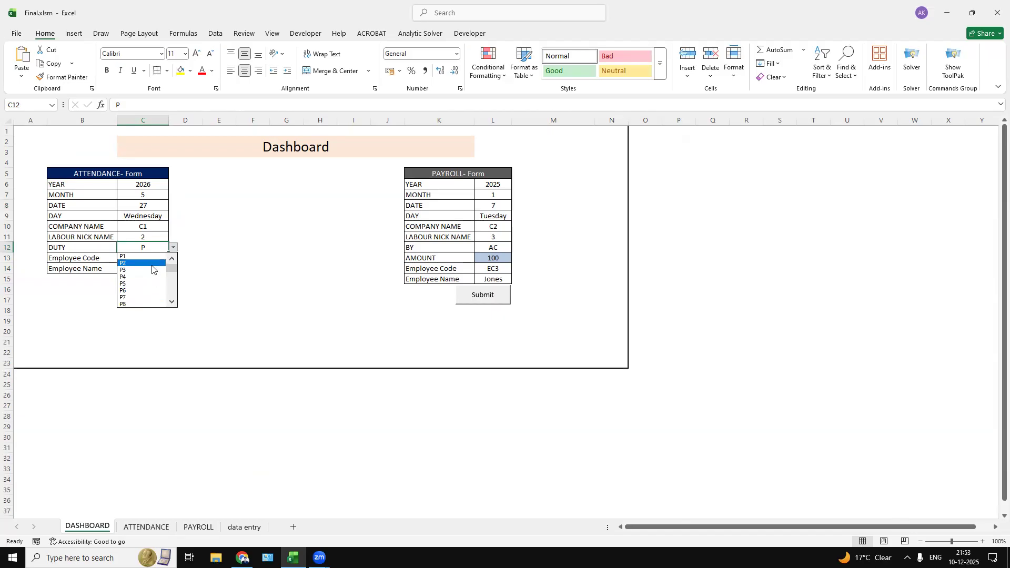
{"action": "left_click", "coordinate": [152, 265]}
{"action": "left_click", "coordinate": [210, 259]}
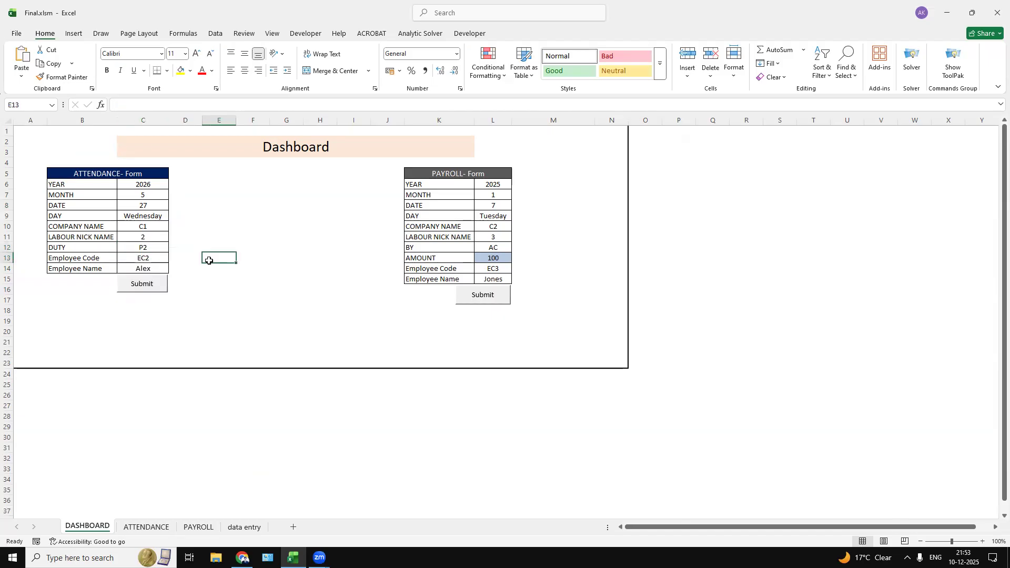
Submit the attendance for date 27, check it on the ATTENDANCE sheet, and return to the DASHBOARD sheet.
{"action": "left_click", "coordinate": [142, 284]}
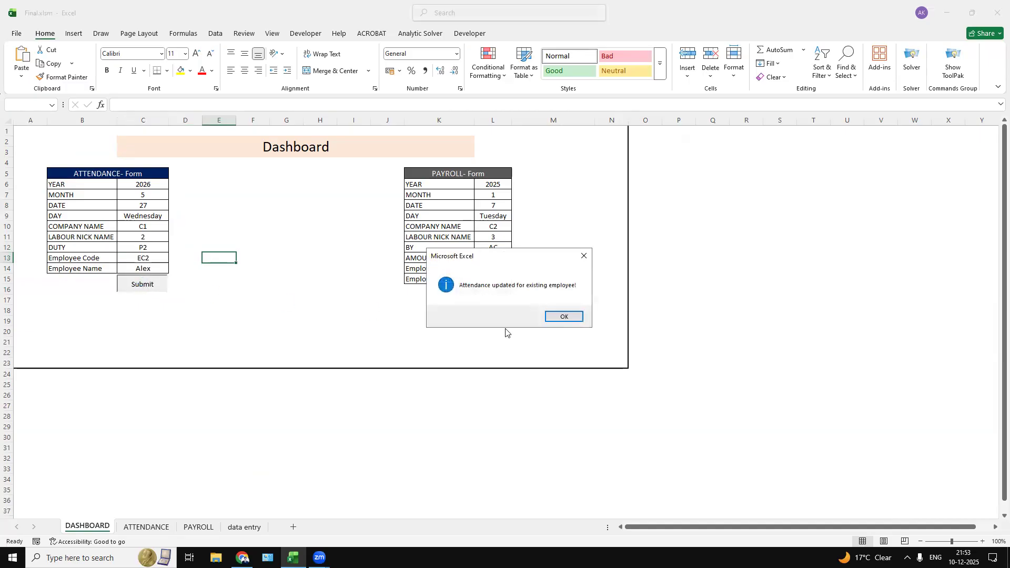
{"action": "left_click", "coordinate": [562, 316]}
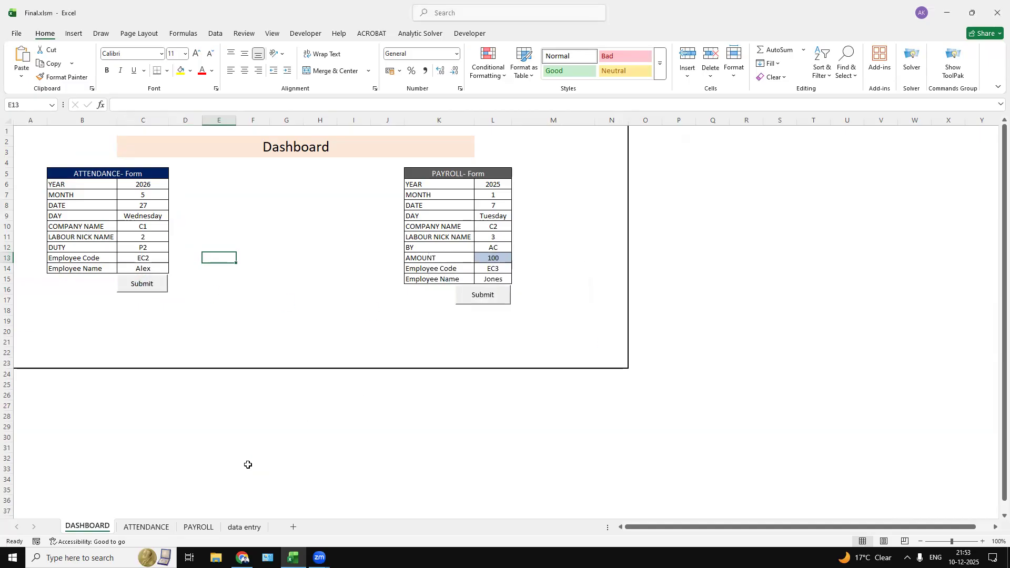
{"action": "left_click", "coordinate": [146, 527]}
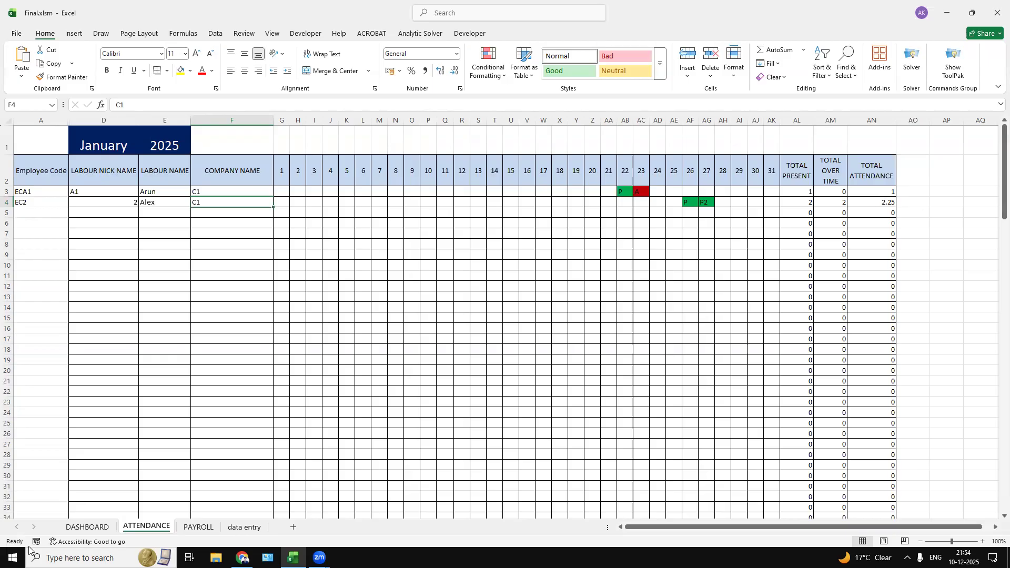
{"action": "left_click", "coordinate": [84, 526]}
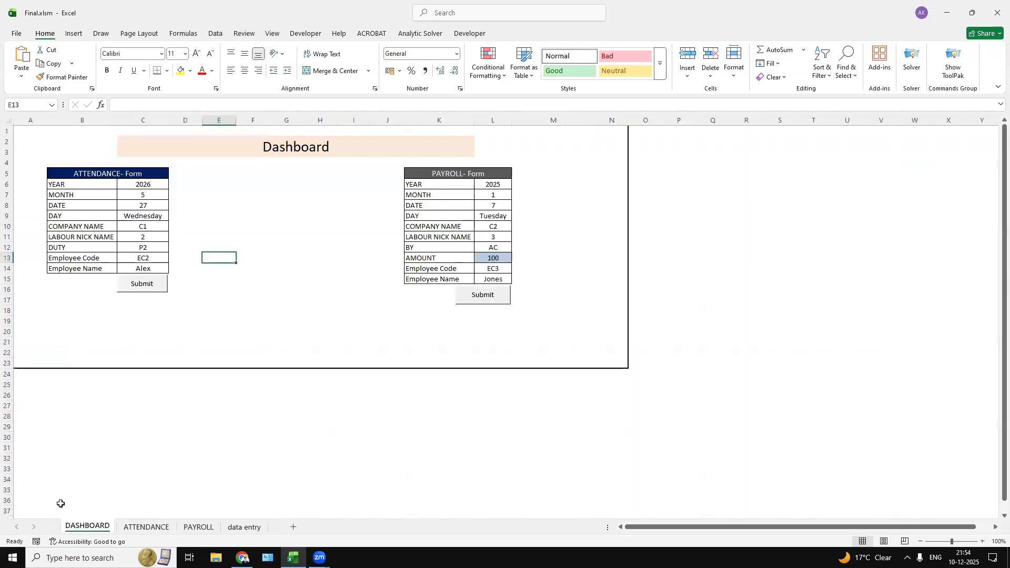
Set the duty to P5 and the date to 28 in the attendance form.
{"action": "left_click", "coordinate": [149, 247]}
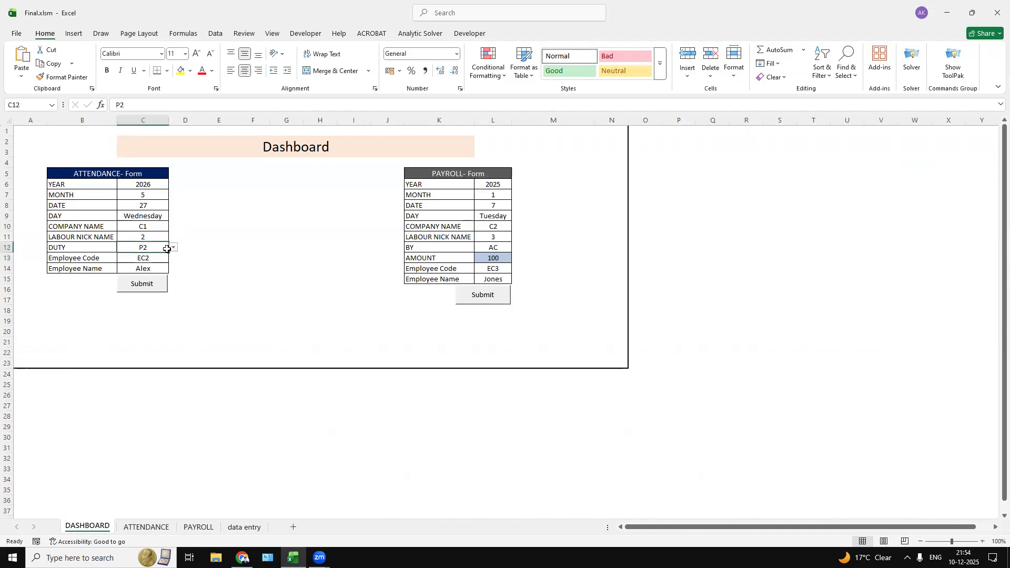
{"action": "left_click", "coordinate": [171, 248]}
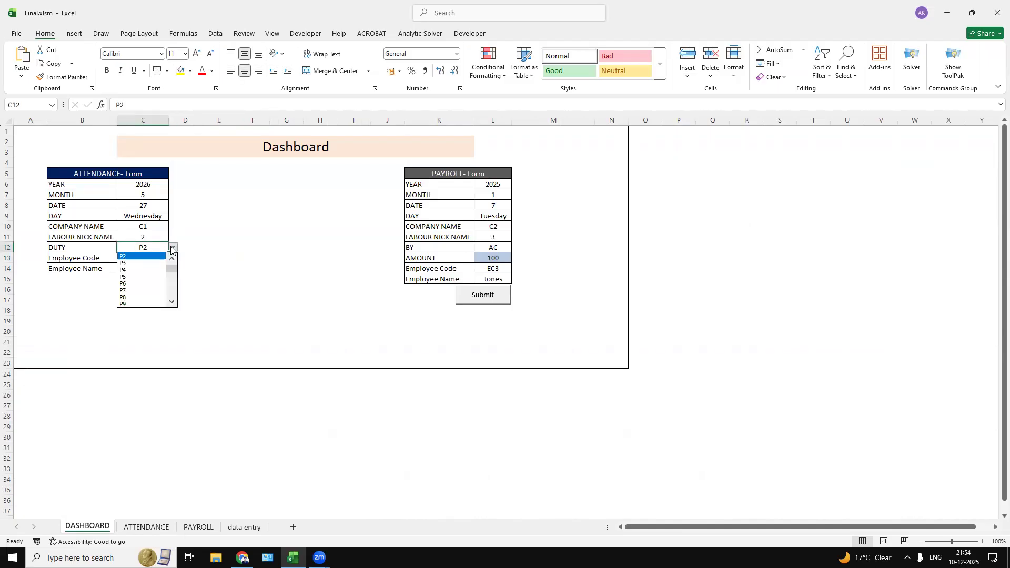
{"action": "left_click", "coordinate": [153, 277]}
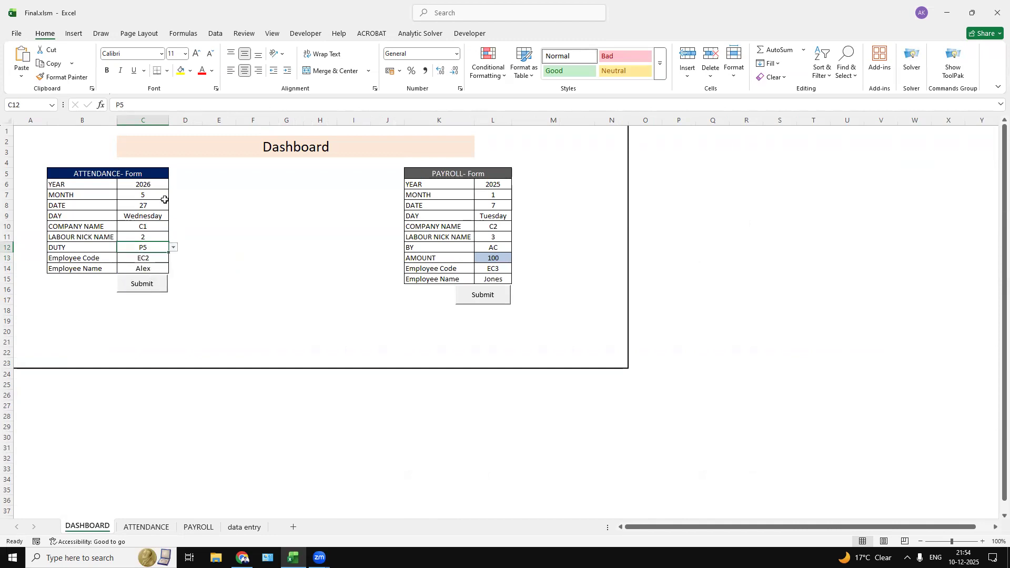
{"action": "left_click", "coordinate": [162, 205]}
{"action": "left_click", "coordinate": [174, 205]}
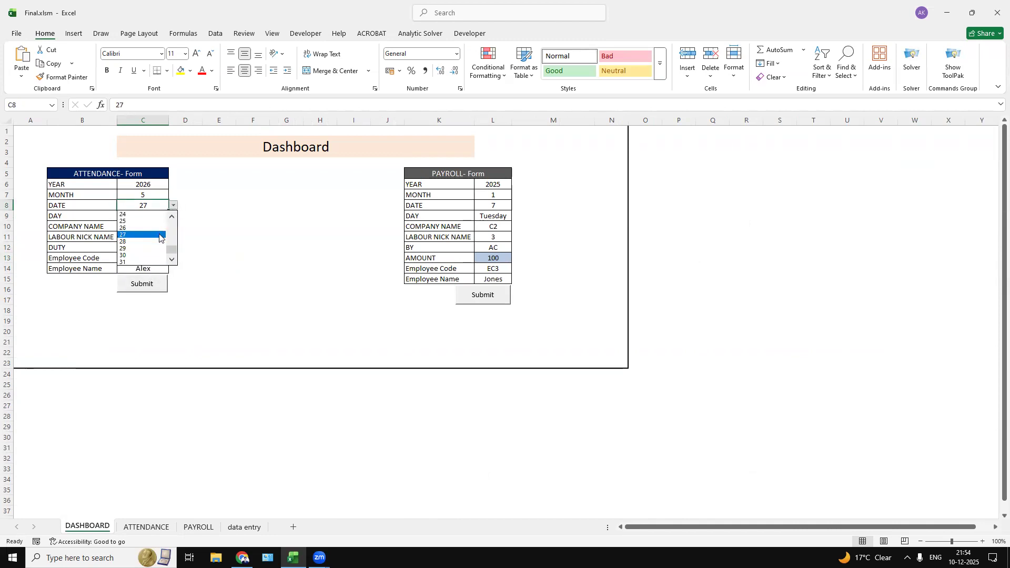
{"action": "left_click", "coordinate": [158, 242]}
{"action": "left_click", "coordinate": [208, 250]}
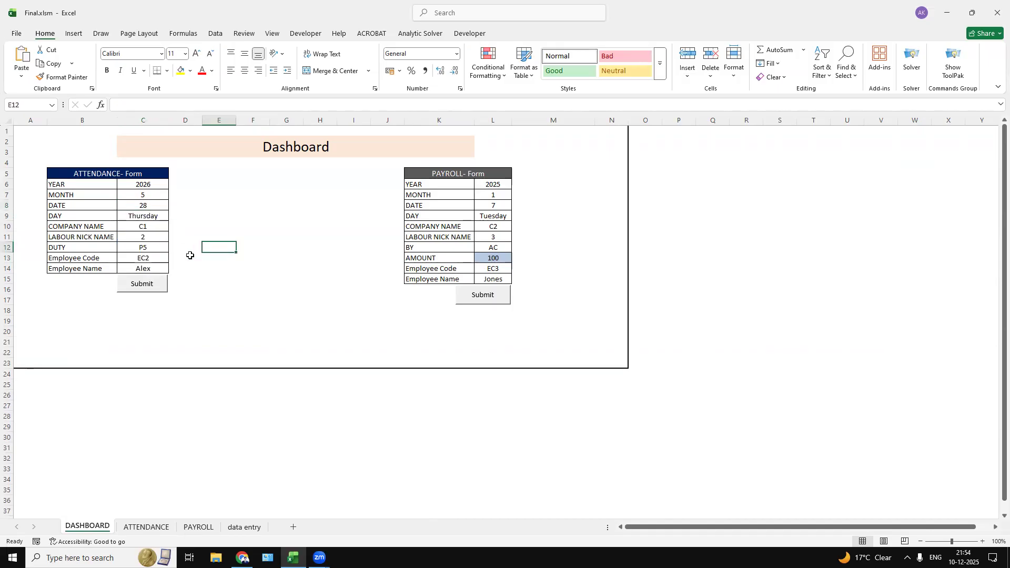
Submit the attendance for date 28, check it on the ATTENDANCE sheet, and return to the DASHBOARD sheet.
{"action": "left_click", "coordinate": [150, 285]}
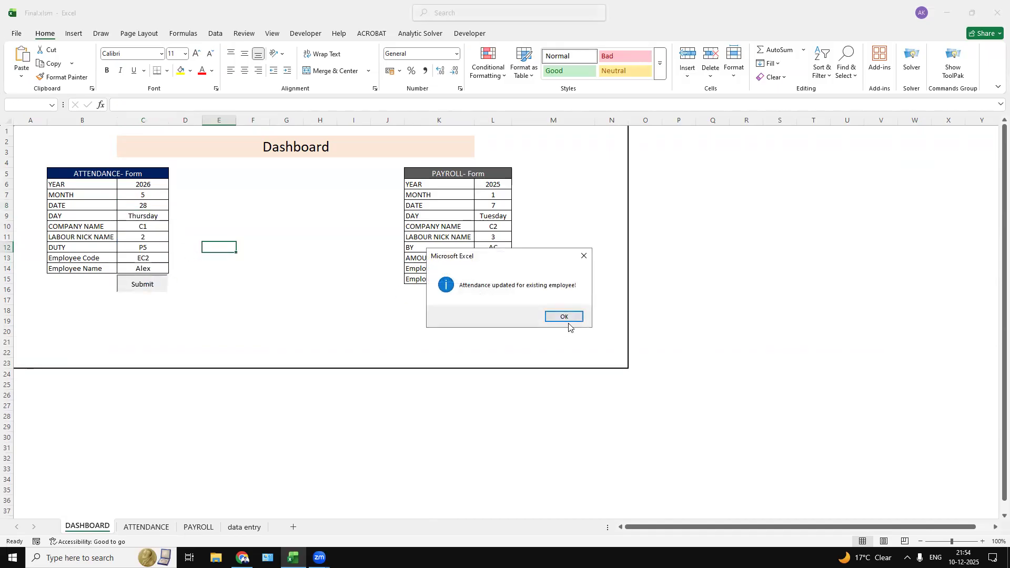
{"action": "left_click", "coordinate": [568, 321]}
{"action": "left_click", "coordinate": [146, 527]}
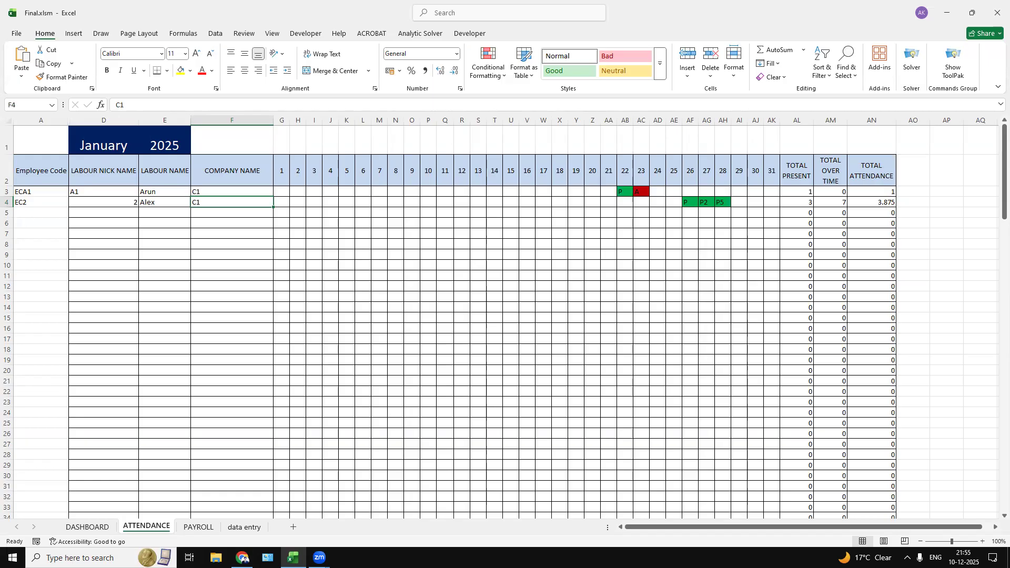
{"action": "left_click", "coordinate": [87, 527]}
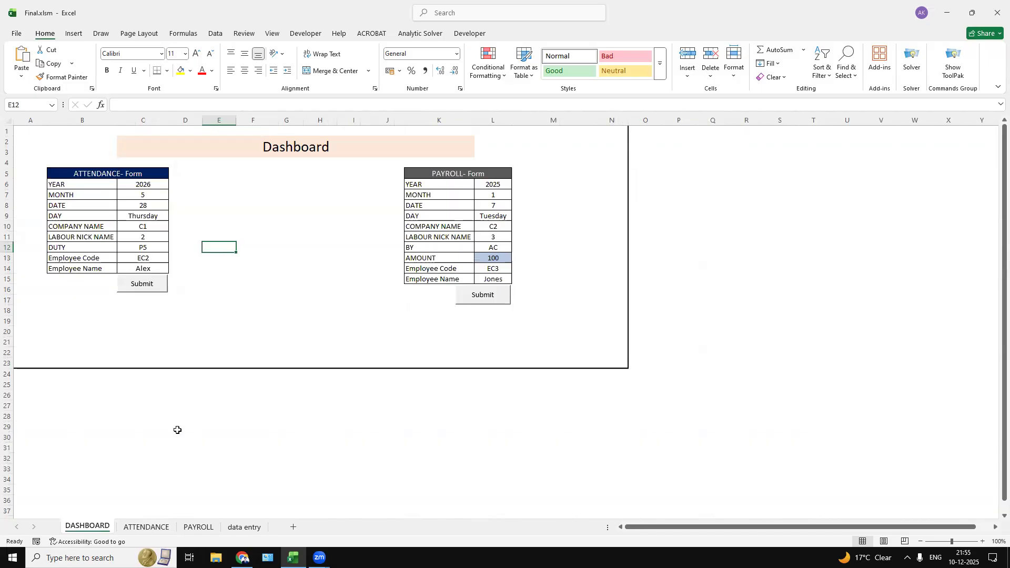
Review the payroll form's fields and the PAYROLL sheet, and return to the DASHBOARD sheet.
{"action": "left_click_drag", "start_coordinate": [414, 174], "coordinate": [440, 291]}
{"action": "left_click", "coordinate": [367, 328]}
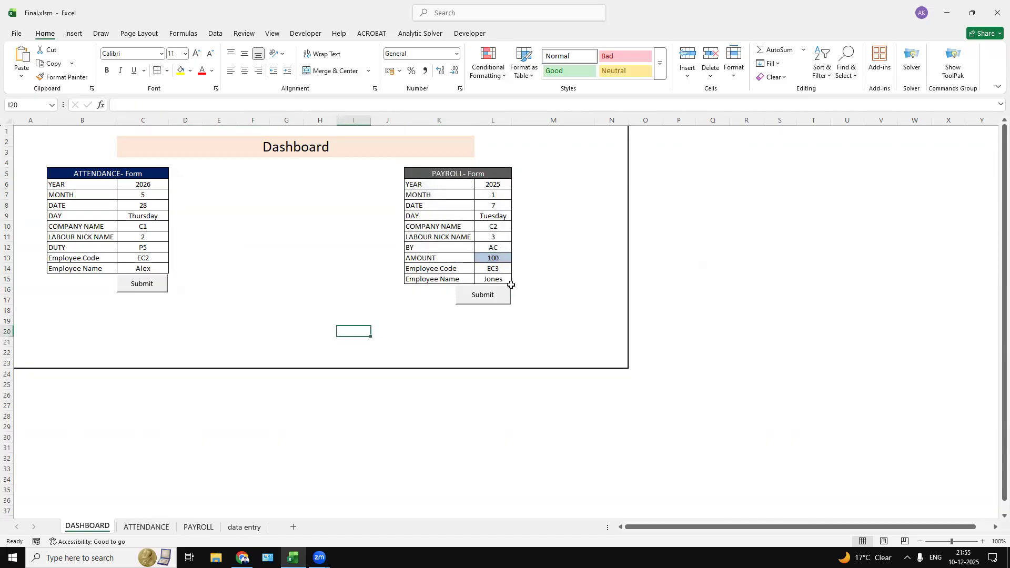
{"action": "left_click", "coordinate": [206, 527]}
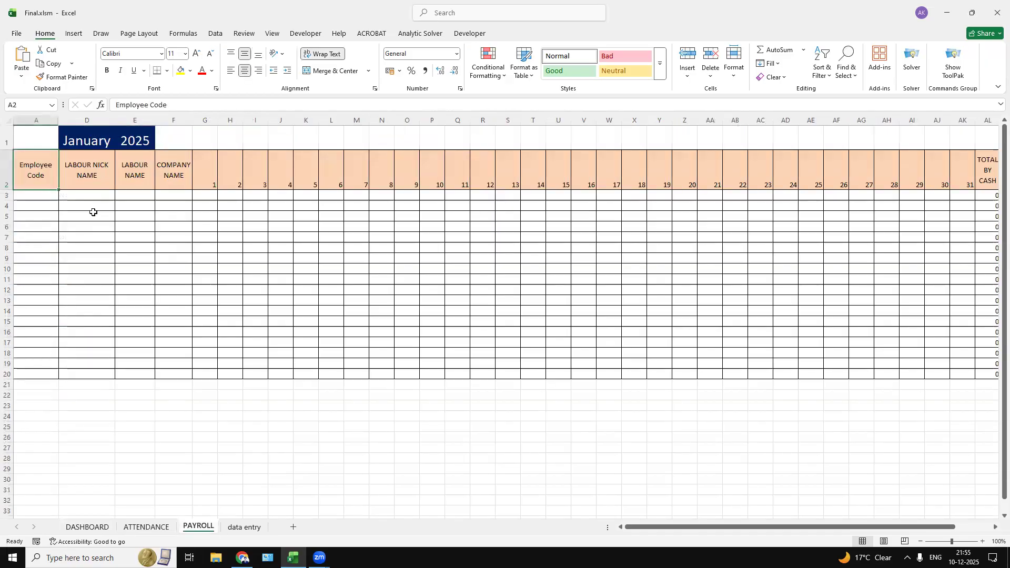
{"action": "left_click", "coordinate": [92, 527]}
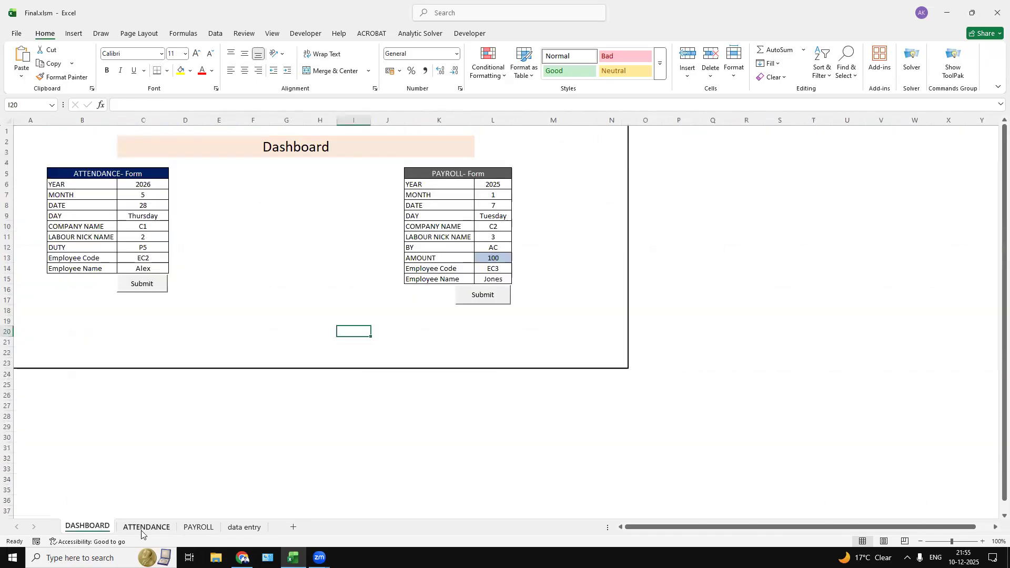
Submit the payroll form for labour nick name 3, check the entry on the PAYROLL sheet, and return to the DASHBOARD sheet.
{"action": "left_click", "coordinate": [490, 295]}
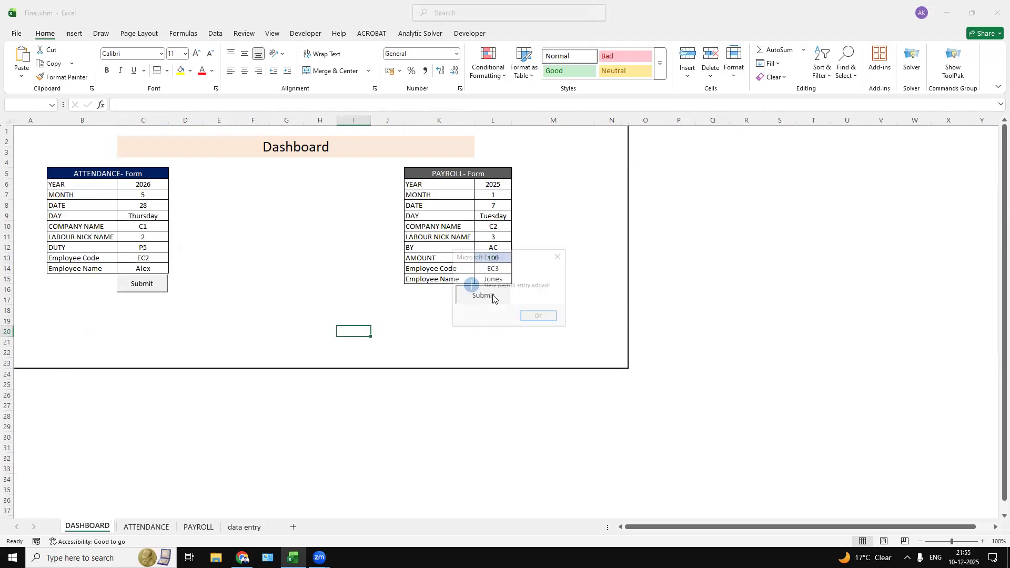
{"action": "left_click", "coordinate": [540, 316]}
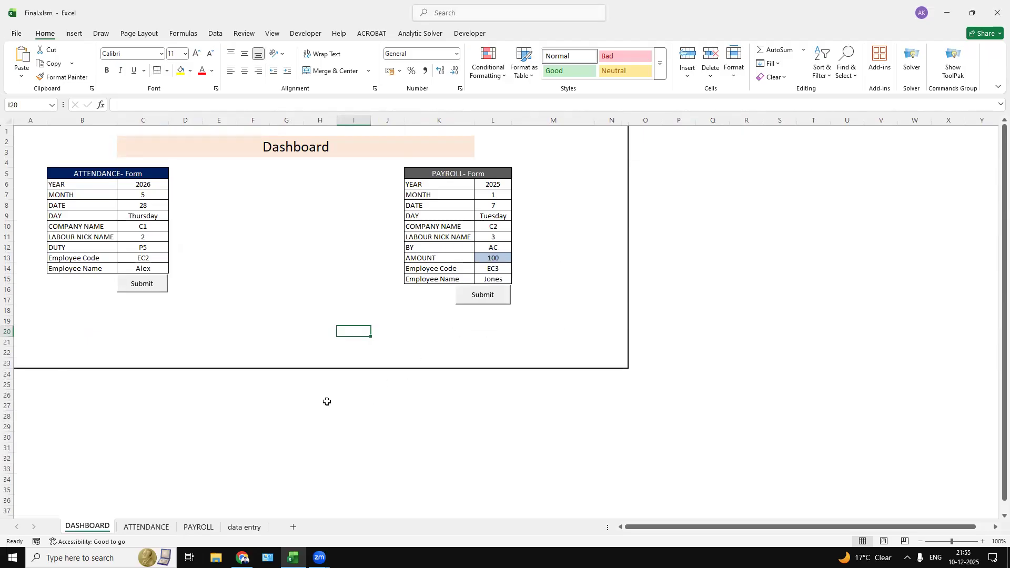
{"action": "left_click", "coordinate": [198, 527]}
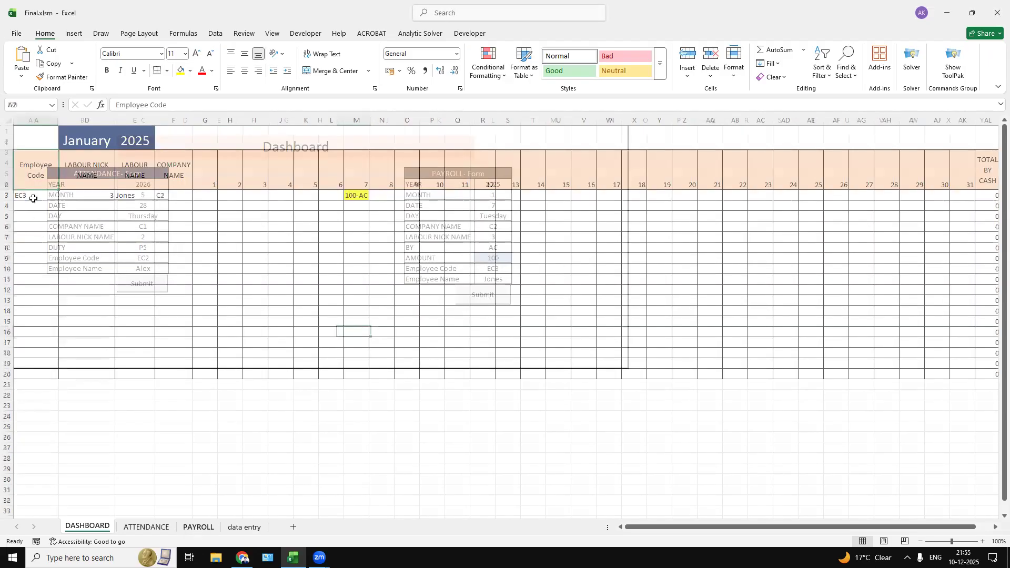
{"action": "left_click", "coordinate": [32, 197]}
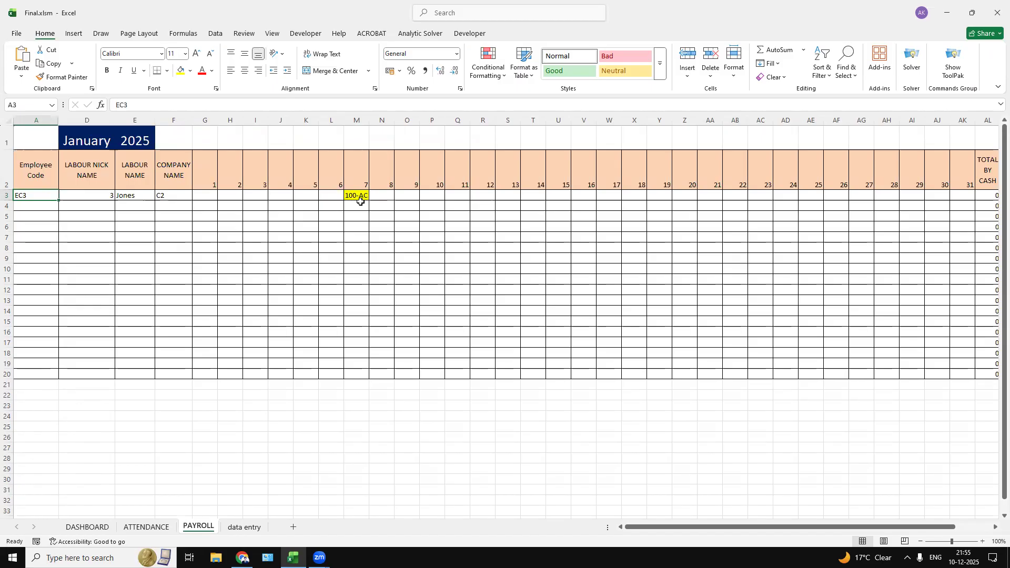
{"action": "left_click", "coordinate": [87, 526]}
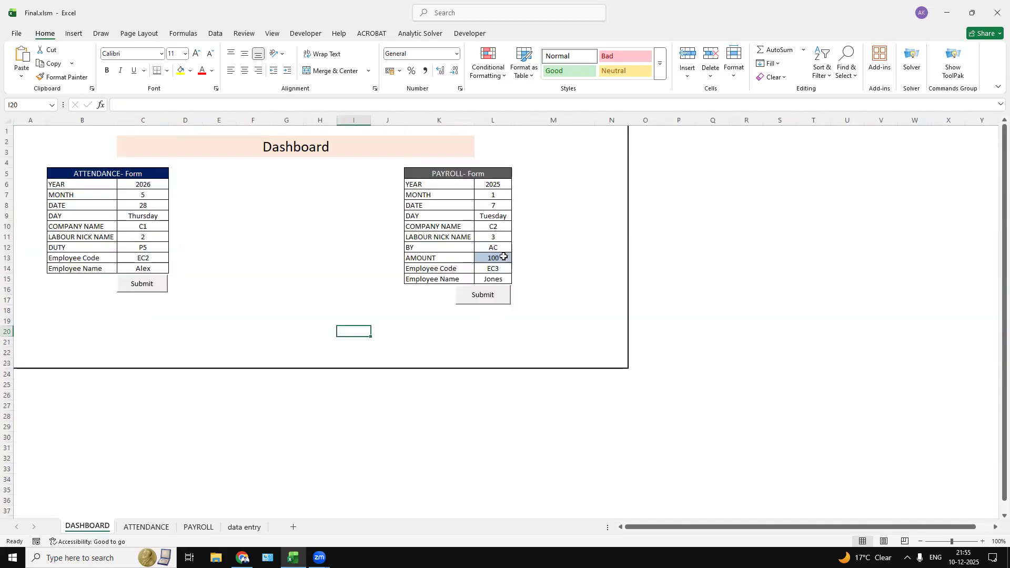
Set the payment method (BY) in the payroll form to CA.
{"action": "left_click", "coordinate": [499, 257]}
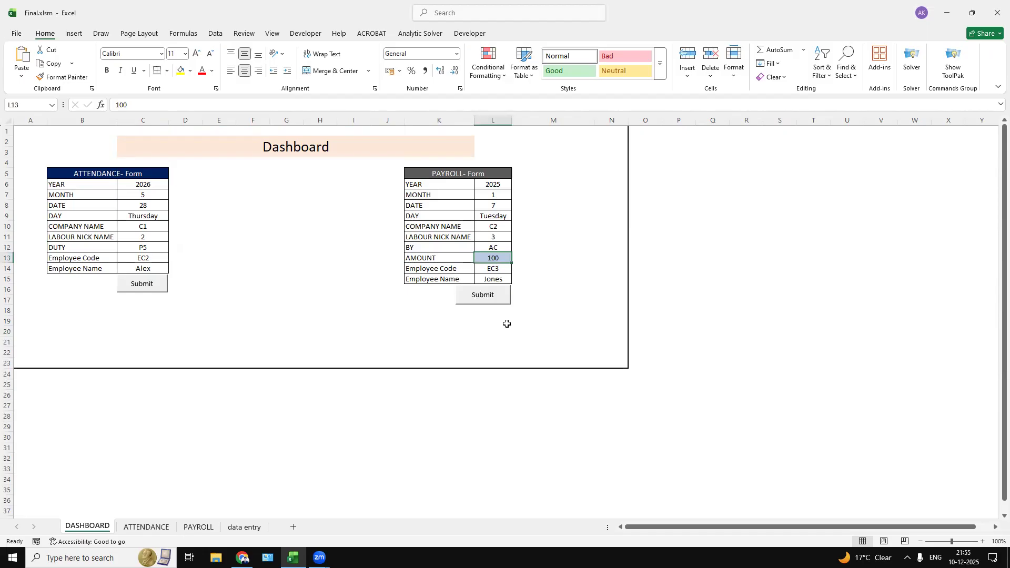
{"action": "left_click", "coordinate": [506, 249]}
{"action": "left_click", "coordinate": [516, 248]}
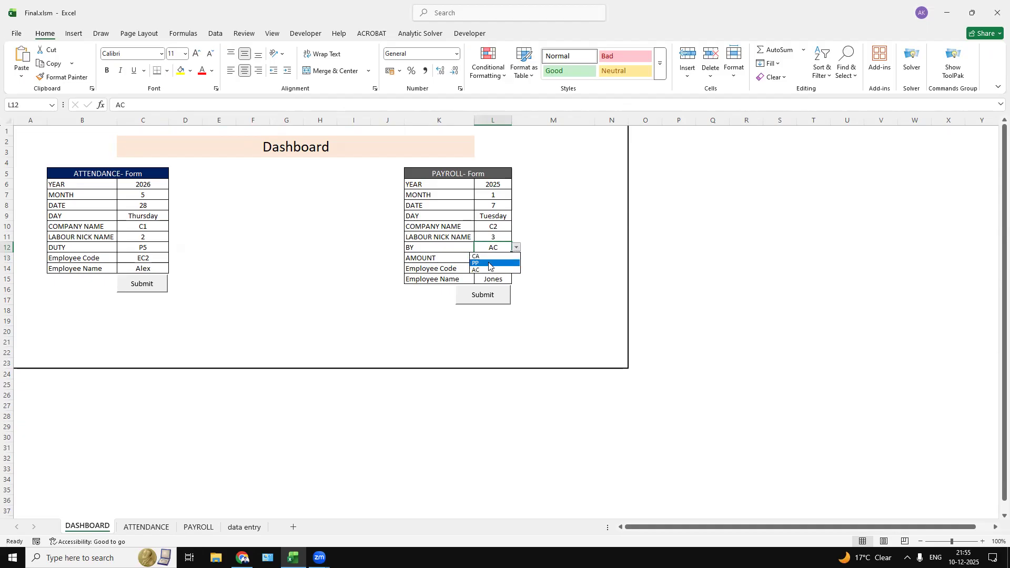
{"action": "key", "text": "Escape"}
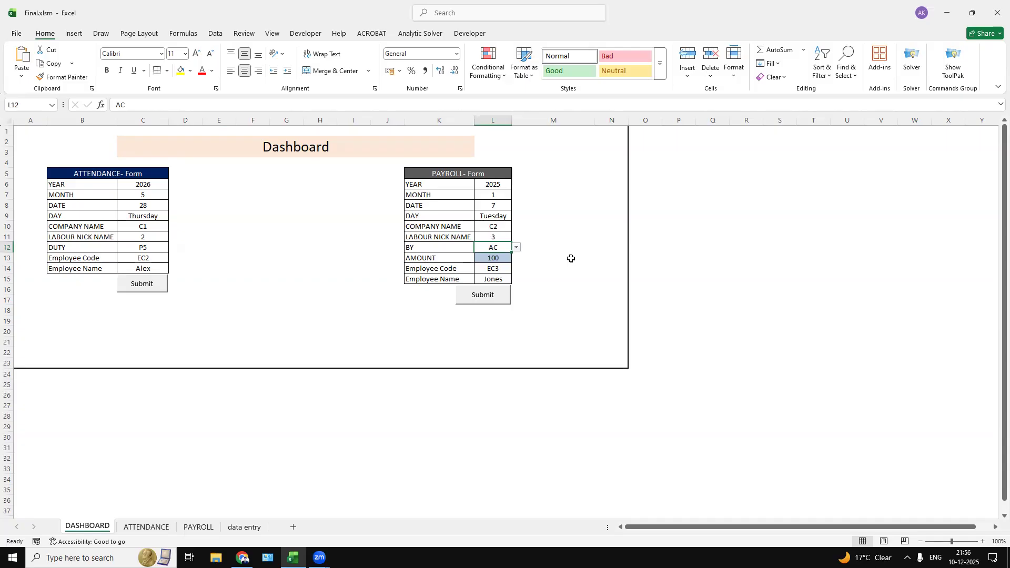
{"action": "left_click", "coordinate": [516, 247]}
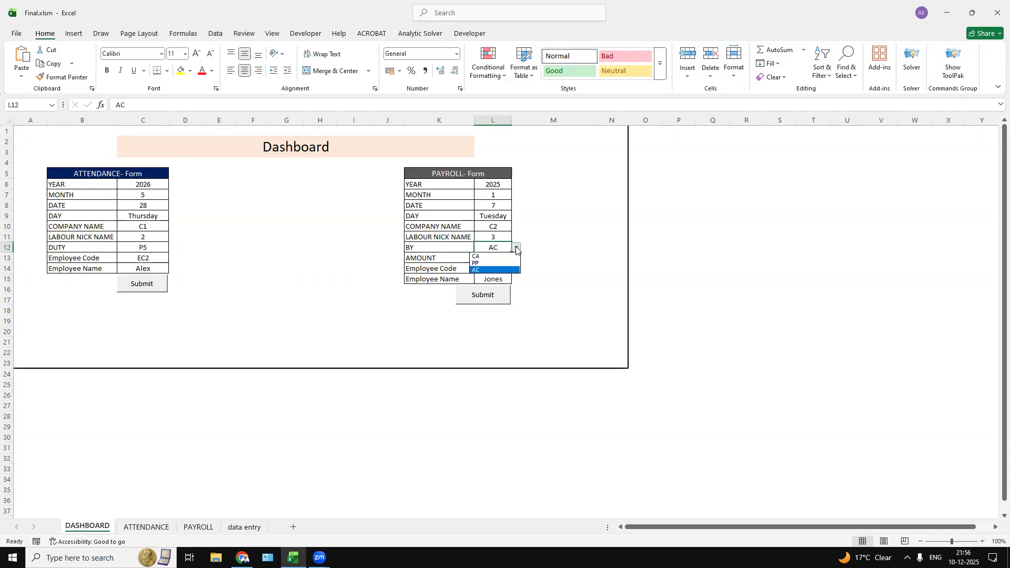
{"action": "left_click", "coordinate": [483, 257]}
{"action": "left_click", "coordinate": [546, 257]}
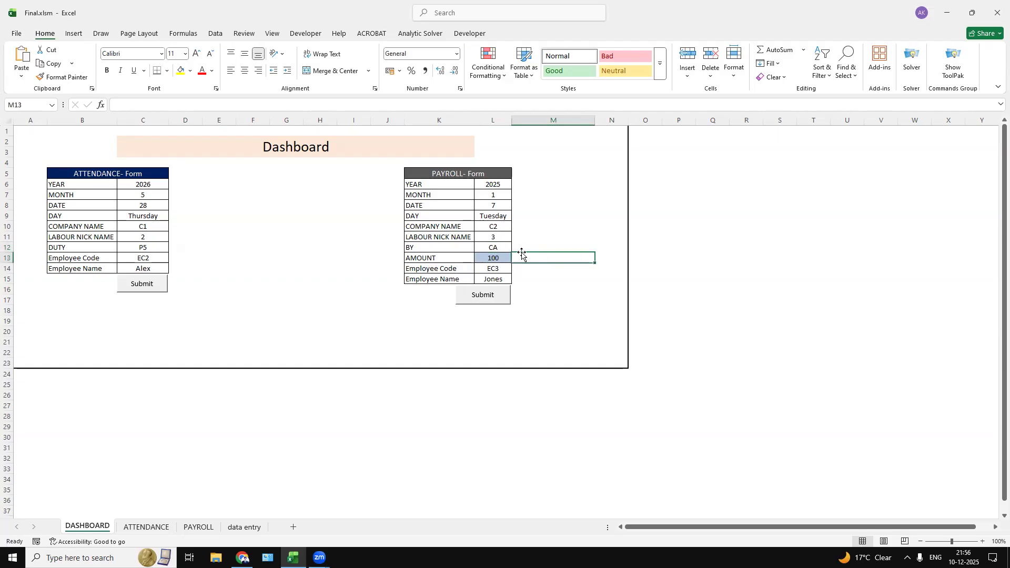
Examine the entry in row 3 of the PAYROLL sheet and its cash, PhonePe, A/C and overall total columns.
{"action": "left_click", "coordinate": [198, 526]}
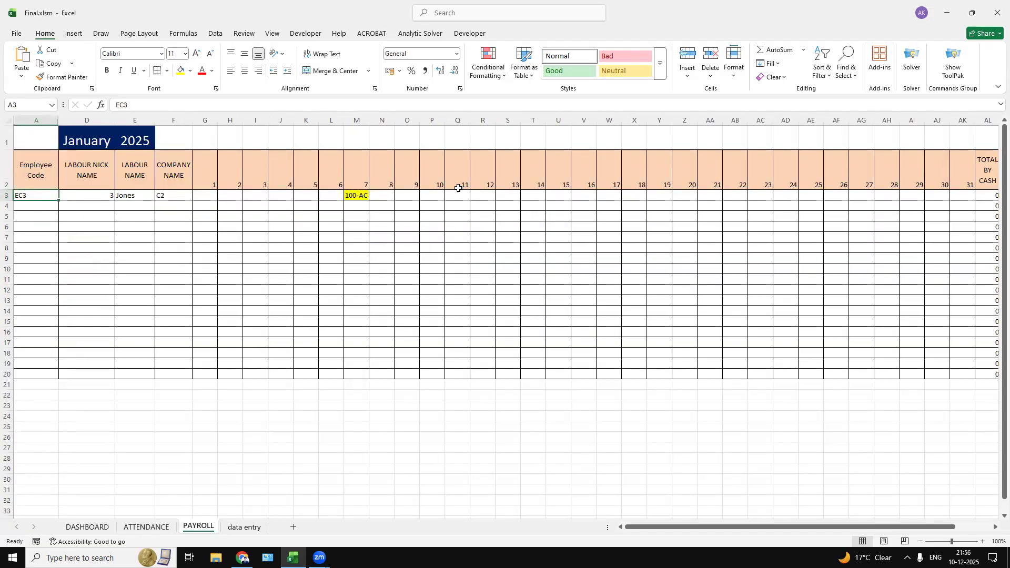
{"action": "left_click", "coordinate": [352, 196]}
{"action": "left_click", "coordinate": [424, 197]}
{"action": "key", "text": "Right"}
{"action": "key", "text": "Right"}
{"action": "key", "text": "Right"}
{"action": "key", "text": "Right"}
{"action": "key", "text": "Right"}
{"action": "key", "text": "Right"}
{"action": "key", "text": "Right"}
{"action": "key", "text": "Right"}
{"action": "key", "text": "Right"}
{"action": "key", "text": "Right"}
{"action": "key", "text": "Right"}
{"action": "key", "text": "Right"}
{"action": "key", "text": "Right"}
{"action": "key", "text": "Right"}
{"action": "key", "text": "Right"}
{"action": "key", "text": "Right"}
{"action": "key", "text": "Right"}
{"action": "key", "text": "Right"}
{"action": "key", "text": "Right"}
{"action": "key", "text": "Right"}
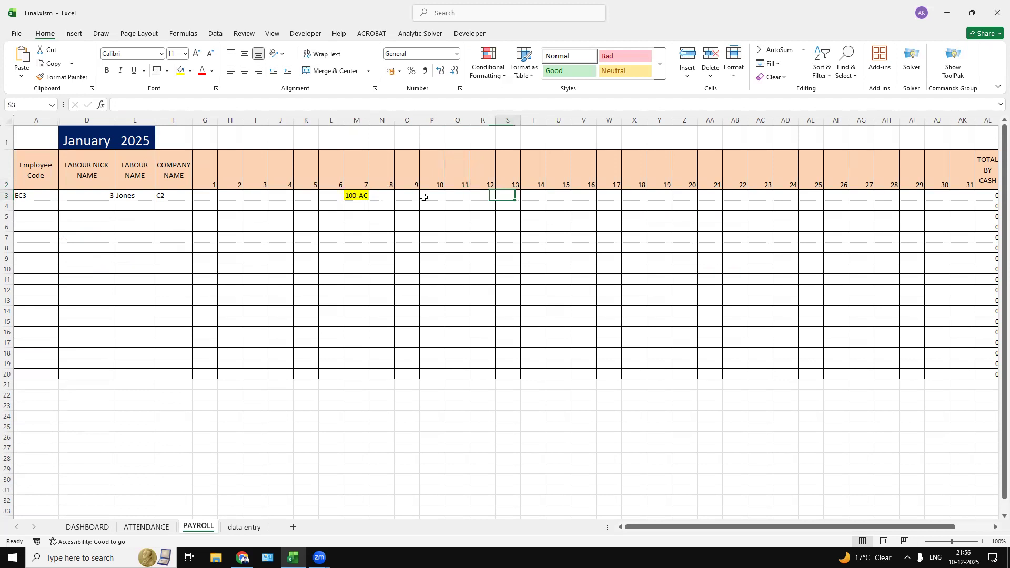
{"action": "key", "text": "Right"}
{"action": "key", "text": "Right"}
{"action": "key", "text": "Right"}
{"action": "key", "text": "Right"}
{"action": "key", "text": "Left"}
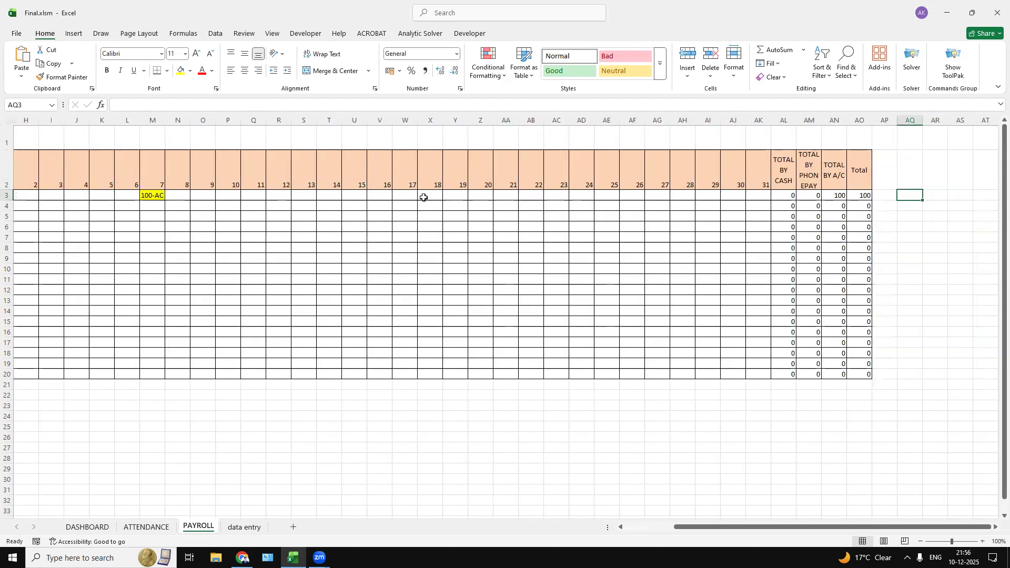
{"action": "left_click", "coordinate": [820, 186]}
{"action": "left_click", "coordinate": [849, 183]}
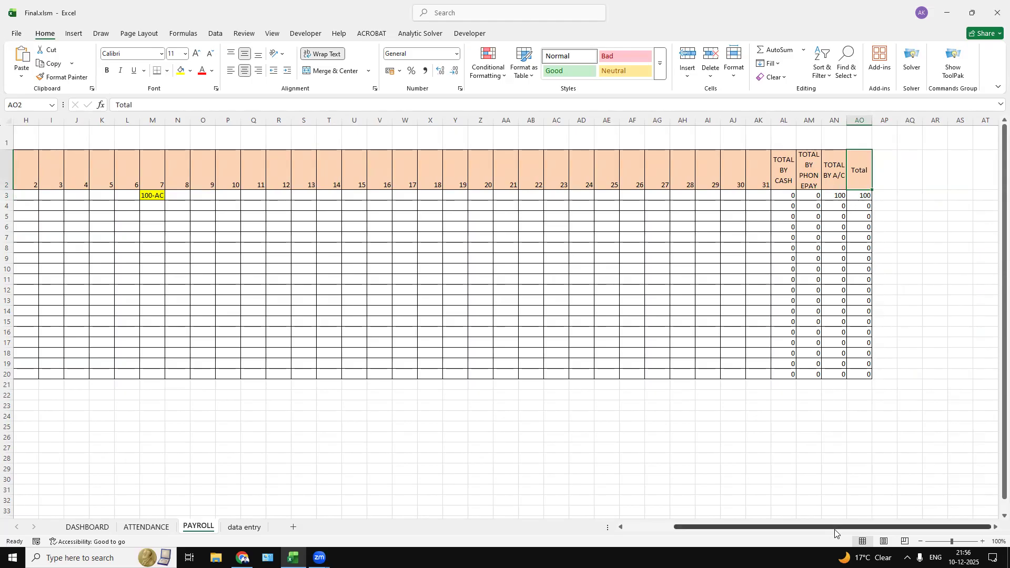
Review the payroll form's BY options and amount against the PAYROLL sheet, ending on the DASHBOARD sheet.
{"action": "left_click_drag", "start_coordinate": [829, 527], "coordinate": [248, 513]}
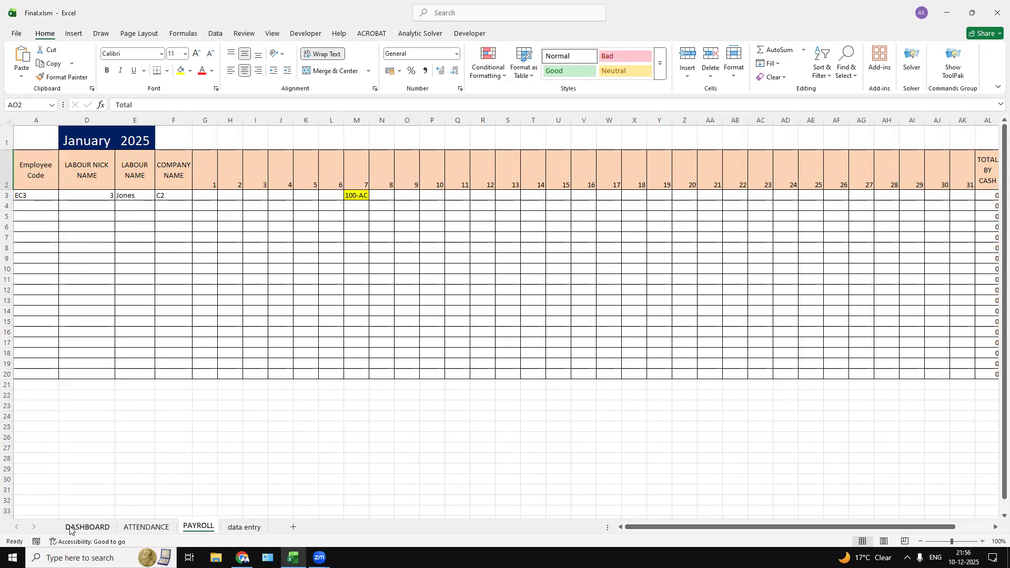
{"action": "left_click", "coordinate": [95, 526]}
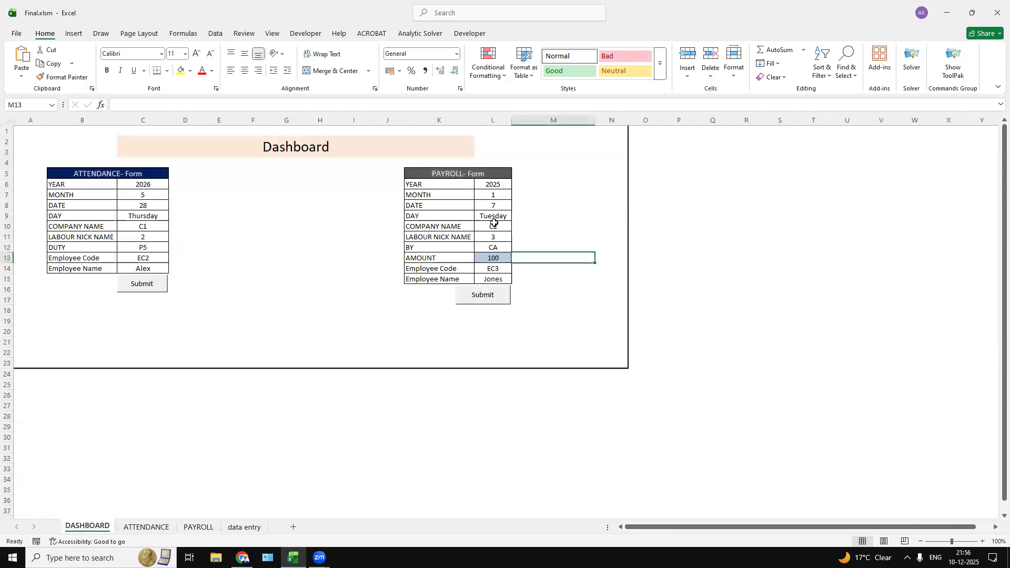
{"action": "left_click", "coordinate": [486, 246]}
{"action": "left_click", "coordinate": [517, 247]}
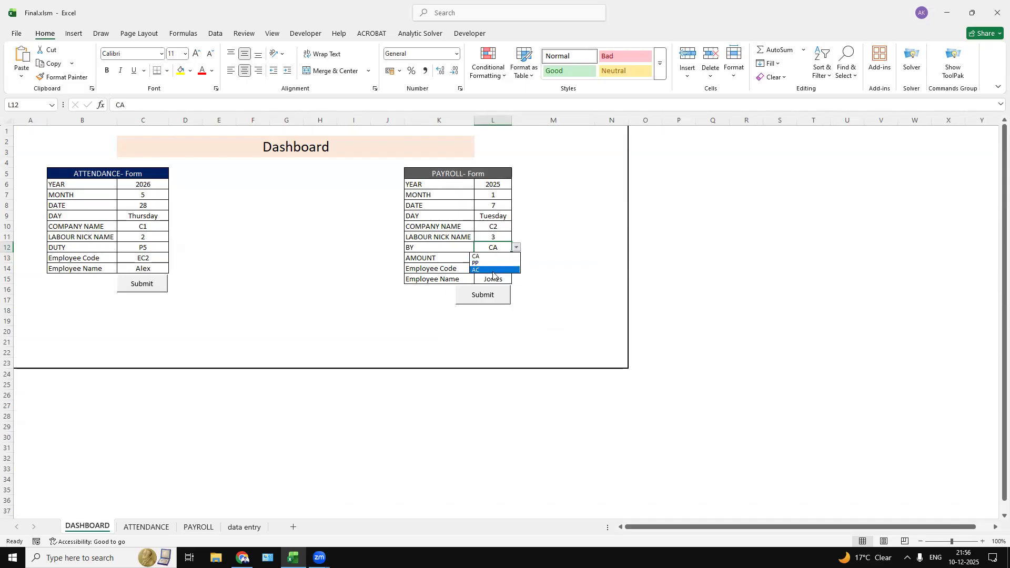
{"action": "left_click", "coordinate": [494, 257]}
{"action": "left_click", "coordinate": [493, 258]}
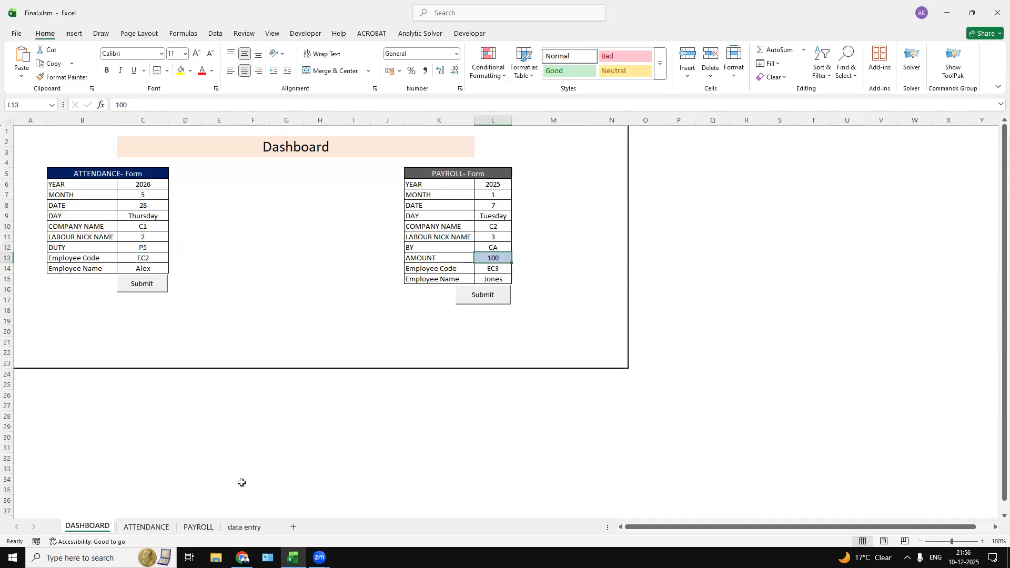
{"action": "left_click", "coordinate": [204, 528]}
{"action": "left_click", "coordinate": [87, 527]}
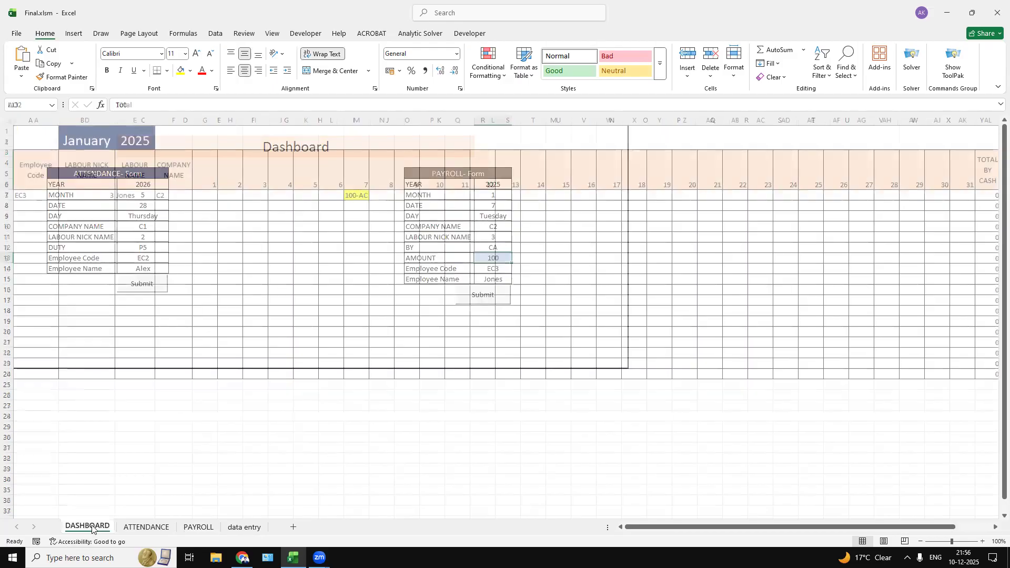
Set the DATE in the payroll form to 10.
{"action": "left_click", "coordinate": [497, 204]}
{"action": "left_click", "coordinate": [516, 205]}
{"action": "left_click", "coordinate": [488, 234]}
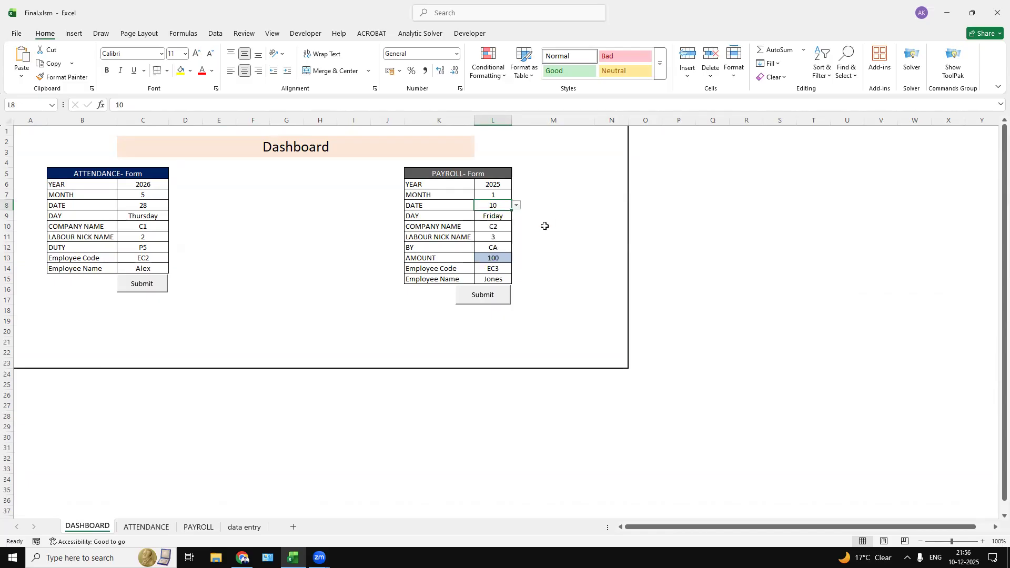
{"action": "left_click", "coordinate": [544, 225]}
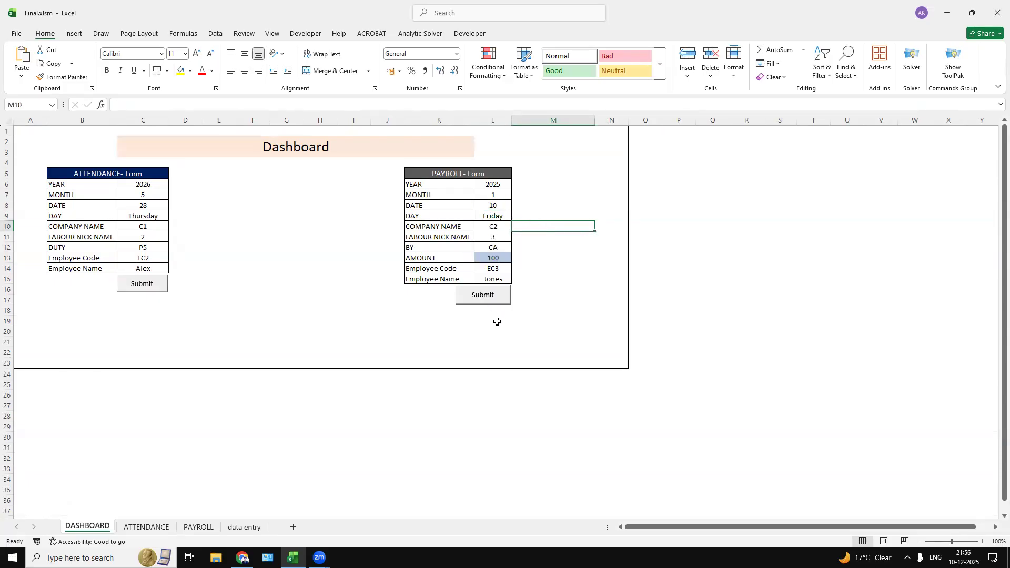
Set the AMOUNT in the payroll form to 1000 and submit the form.
{"action": "left_click", "coordinate": [496, 258]}
{"action": "type", "text": "1000"}
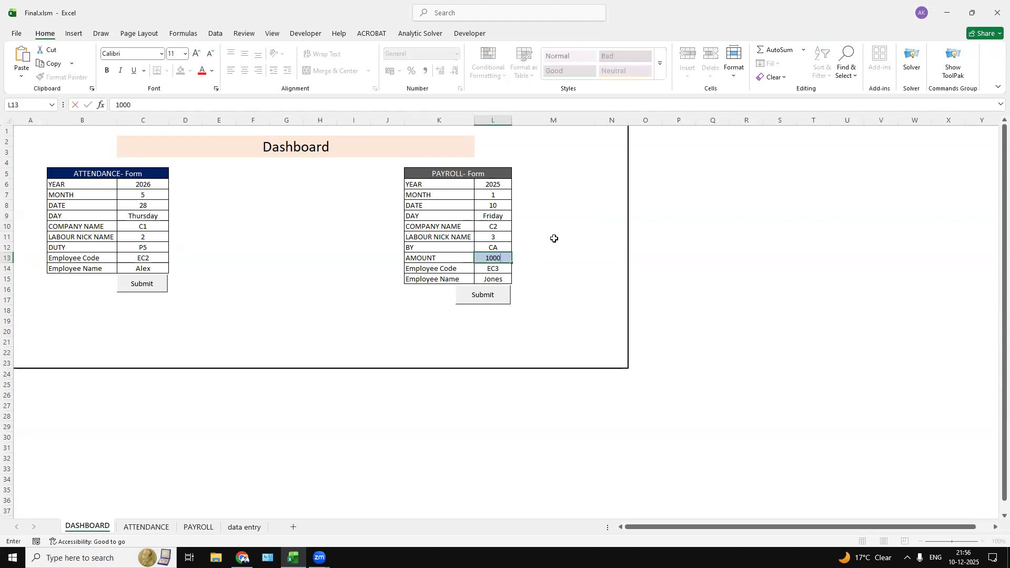
{"action": "left_click", "coordinate": [579, 280]}
{"action": "left_click", "coordinate": [475, 295]}
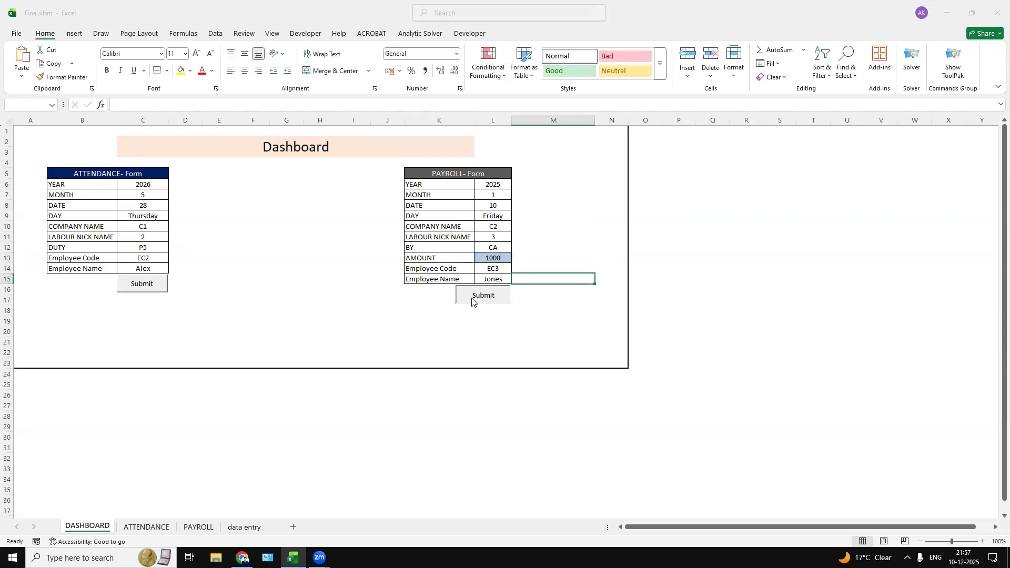
{"action": "left_click", "coordinate": [550, 317]}
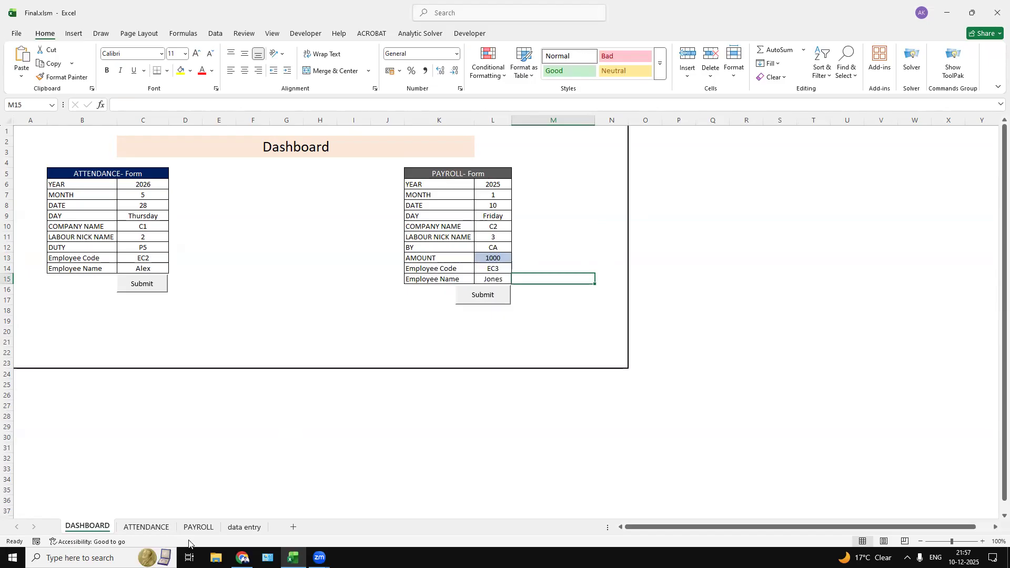
Fit the day 10 column on the PAYROLL sheet to its contents, check the row 3 totals, and return to the DASHBOARD sheet.
{"action": "left_click", "coordinate": [198, 527]}
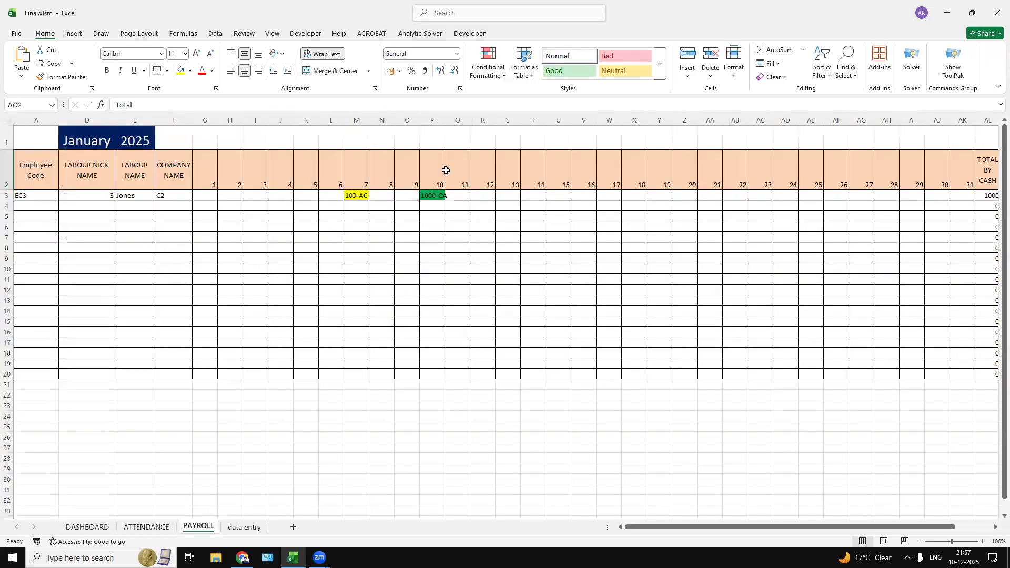
{"action": "double_click", "coordinate": [444, 120]}
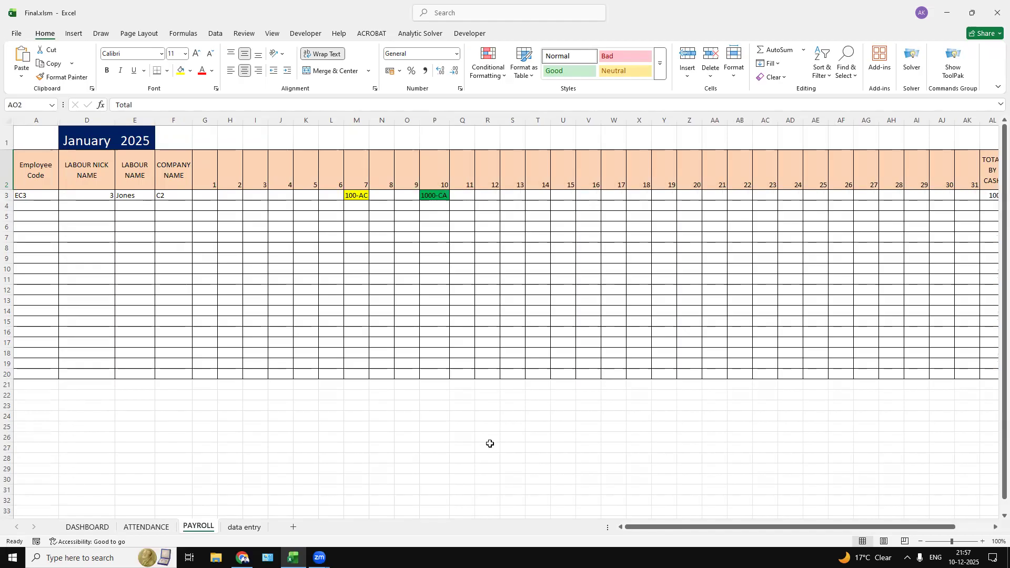
{"action": "left_click_drag", "start_coordinate": [712, 528], "coordinate": [828, 523]}
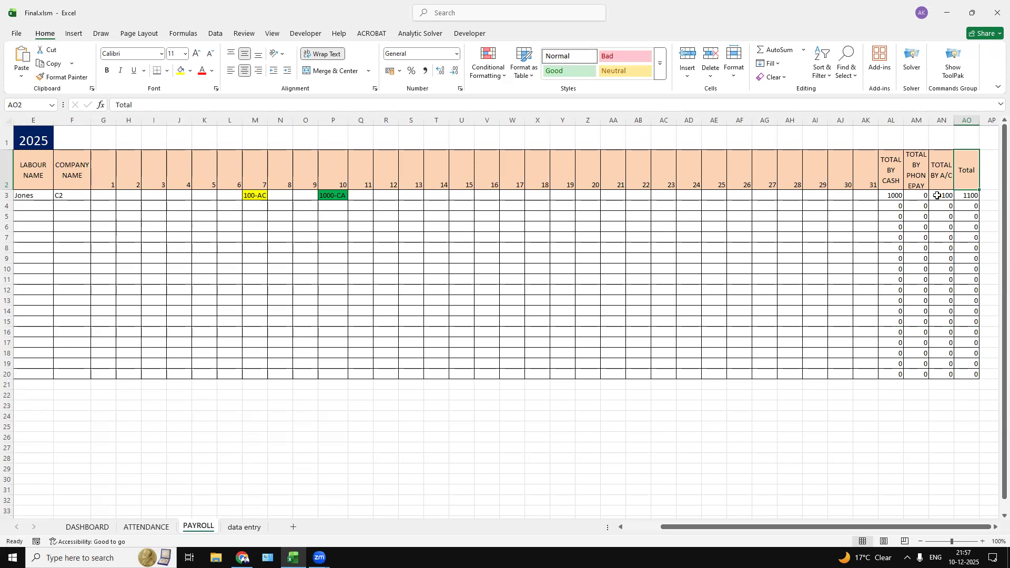
{"action": "left_click", "coordinate": [87, 527]}
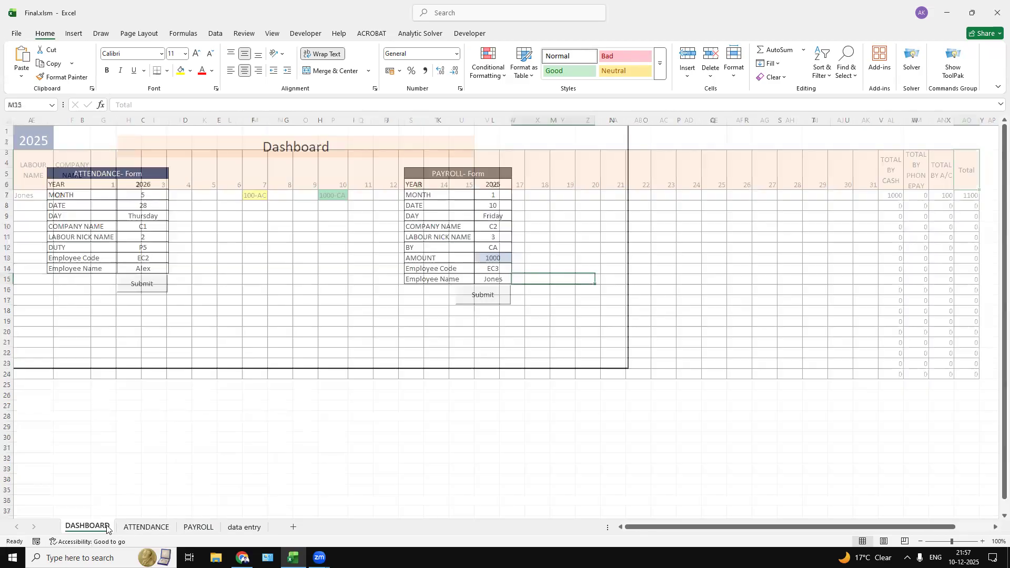
{"action": "left_click", "coordinate": [279, 435]}
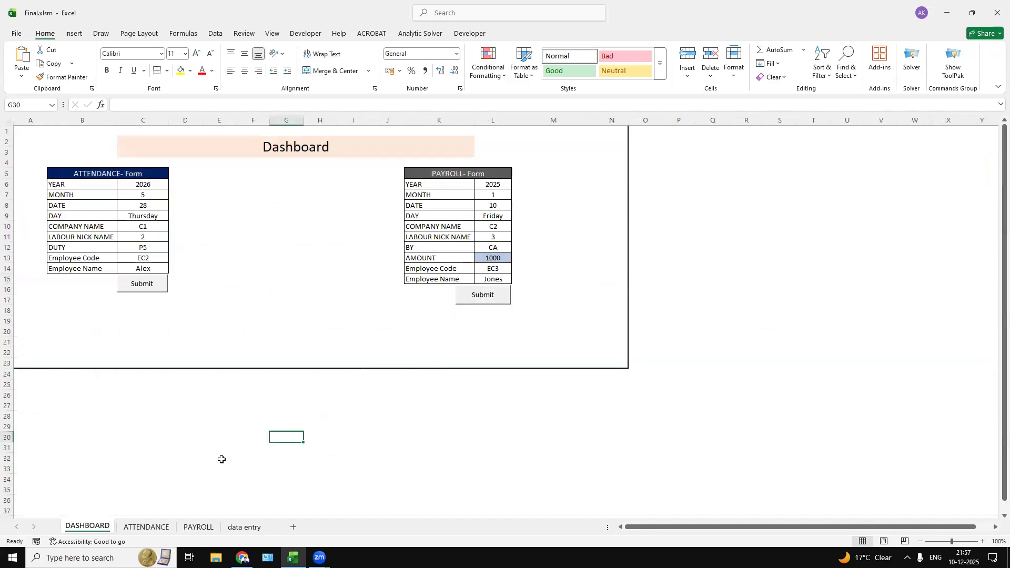